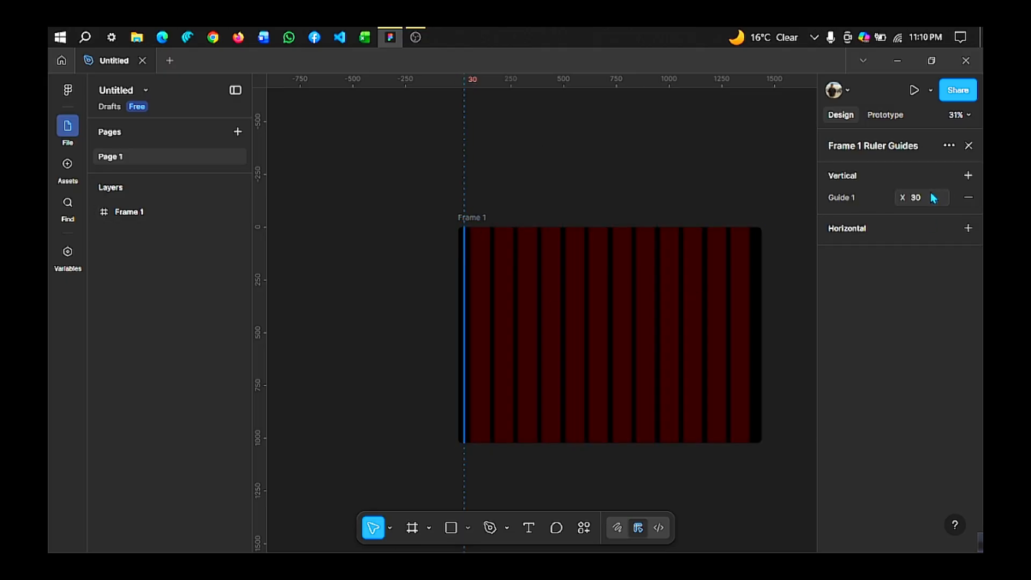
Move the existing vertical guide in Frame 1 to X 60
scroll(472, 276, up, 5)
drag(441, 281, 472, 281)
scroll(472, 281, up, 8)
scroll(499, 278, down, 10)
key(Escape)
Add a second vertical guide near the right edge of Frame 1 and position it at X 1380
drag(264, 237, 624, 286)
scroll(624, 302, up, 8)
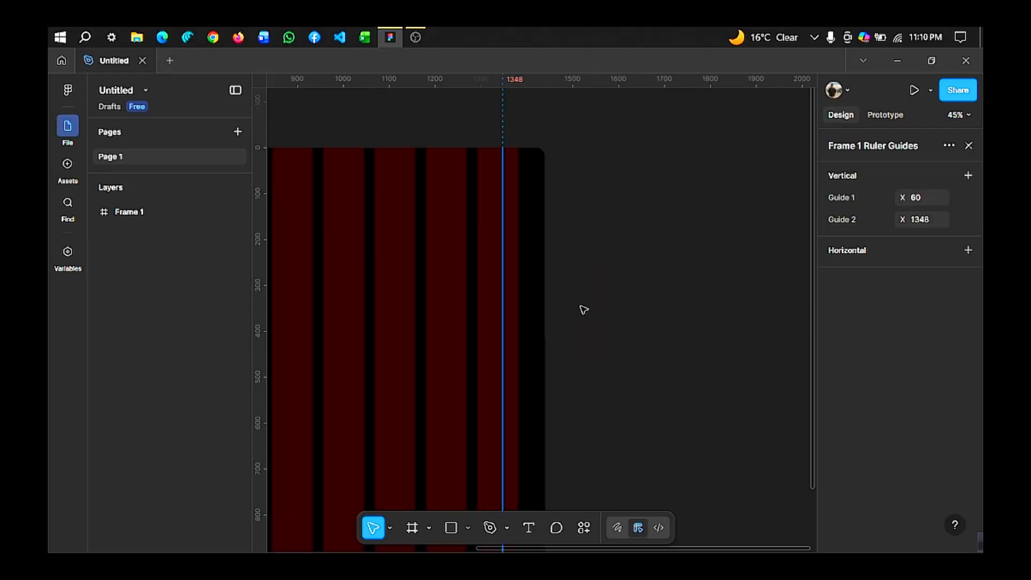
drag(369, 337, 599, 329)
scroll(581, 330, down, 8)
scroll(581, 330, down, 4)
key(Escape)
Add a horizontal guide near the top of Frame 1 and set its position to Y 100
drag(564, 86, 564, 306)
click(921, 272)
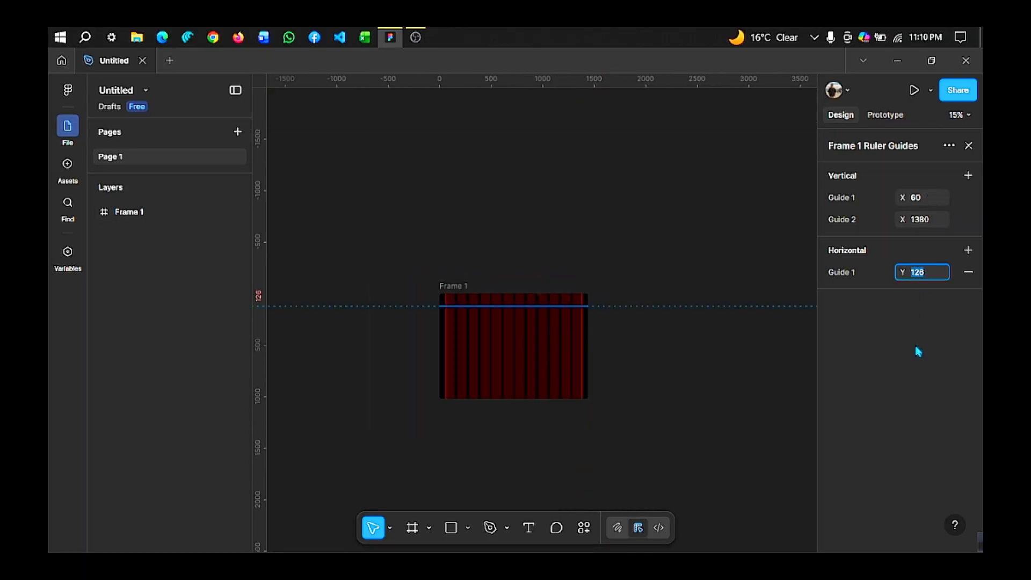
text(40)
key(Return)
text(100)
key(Return)
Remove the column layout guide from Frame 1 and deselect the frame
click(612, 419)
click(553, 355)
scroll(908, 376, down, 5)
click(968, 470)
click(672, 424)
Create a text object containing the designer's name in capitals on the empty canvas above Frame 1
scroll(484, 367, up, 4)
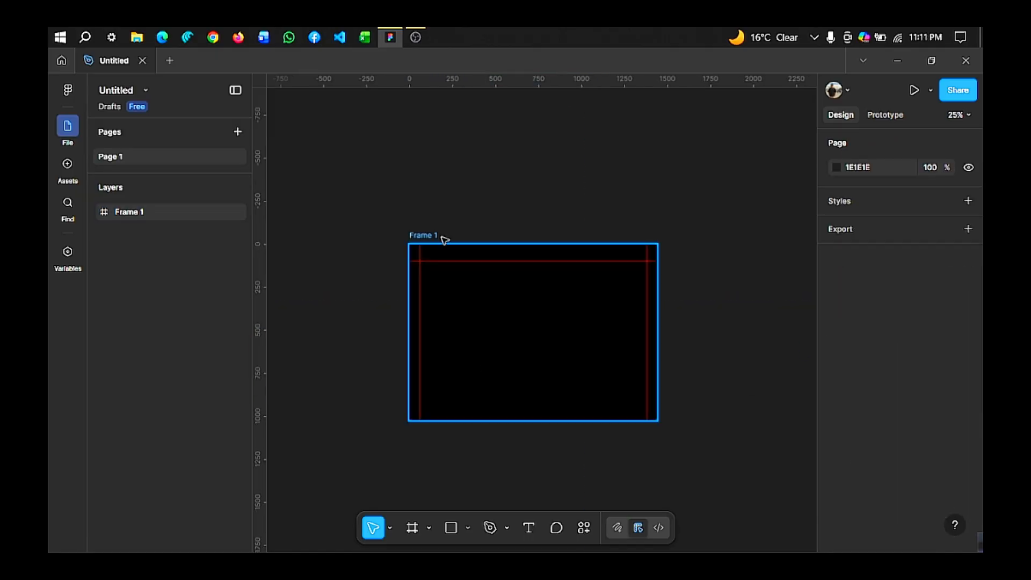
key(t)
click(485, 162)
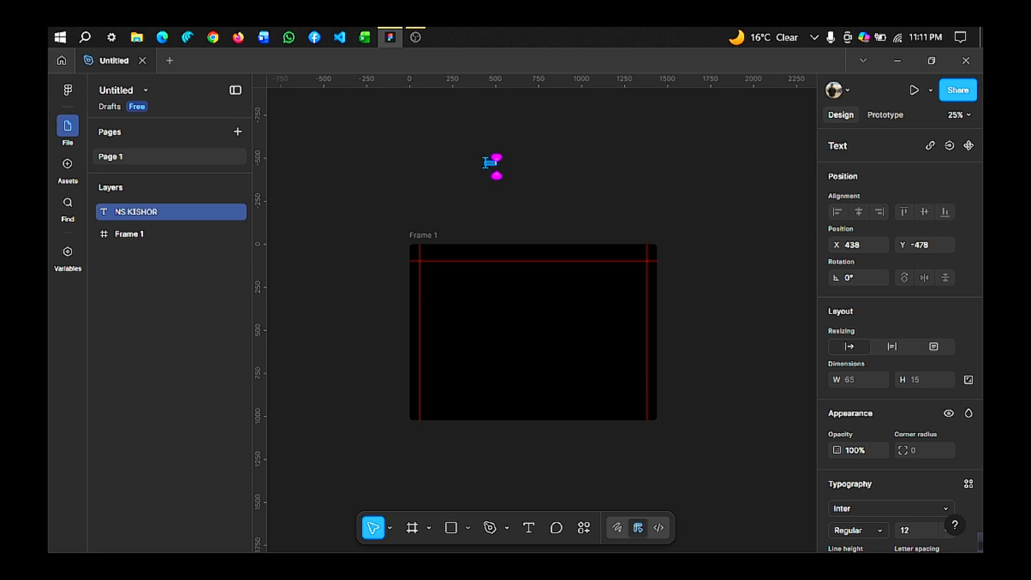
Set the name text's font to Inknut Antiqua with the ExtraBold style
scroll(494, 169, up, 6)
scroll(463, 140, up, 2)
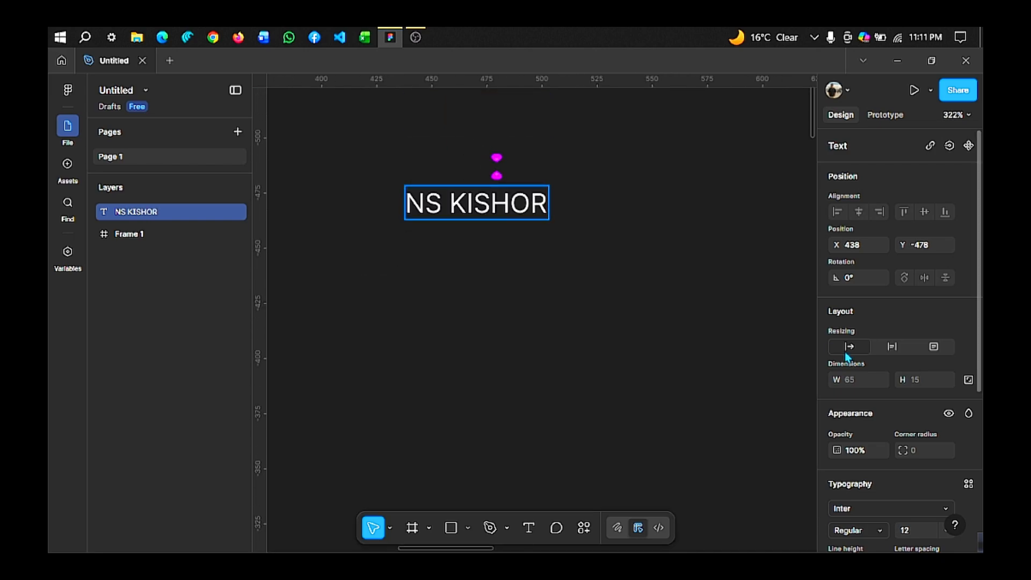
scroll(833, 350, down, 3)
key(ctrl+a)
scroll(876, 422, down, 1)
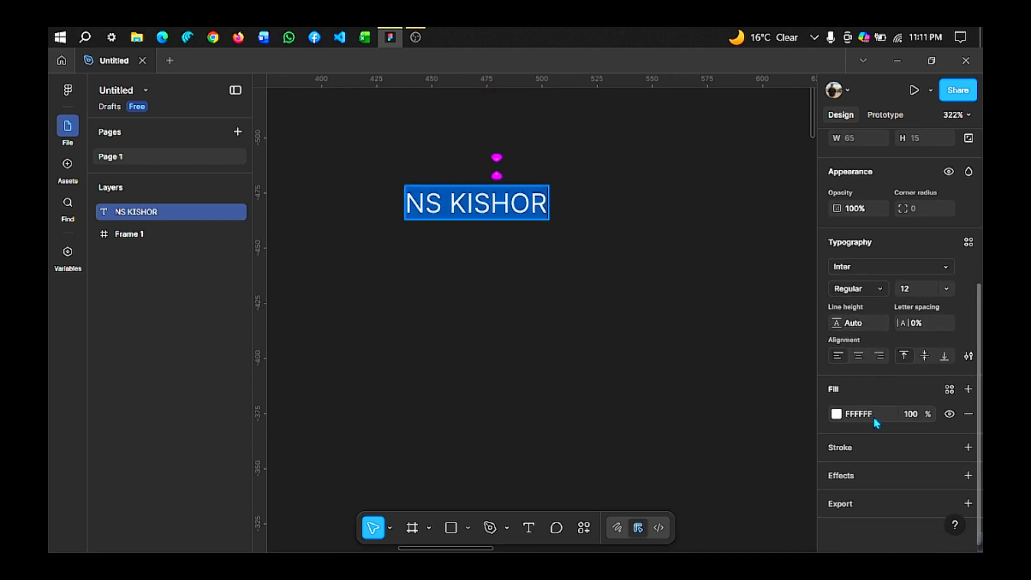
click(889, 268)
scroll(743, 349, up, 4)
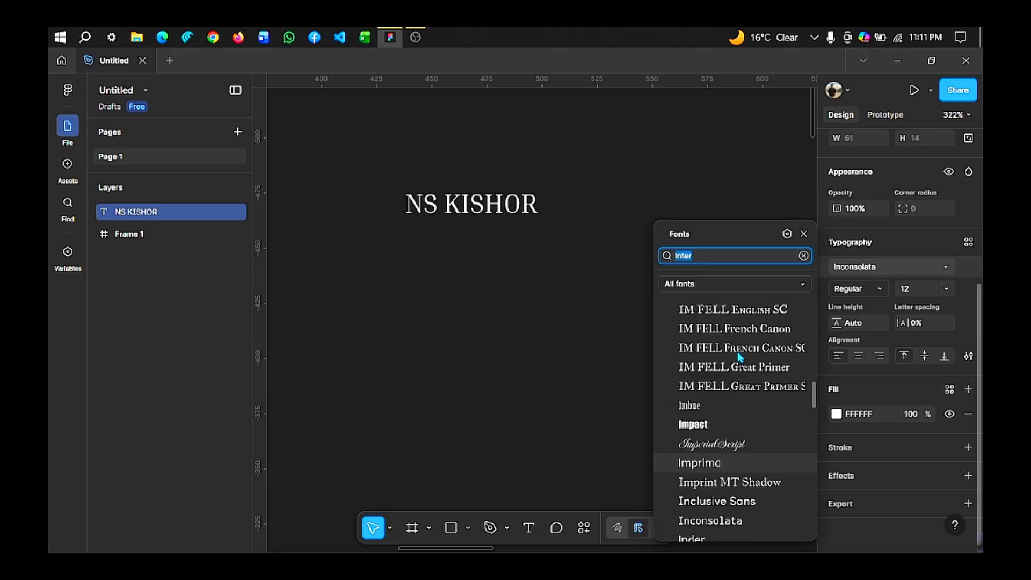
scroll(720, 437, down, 5)
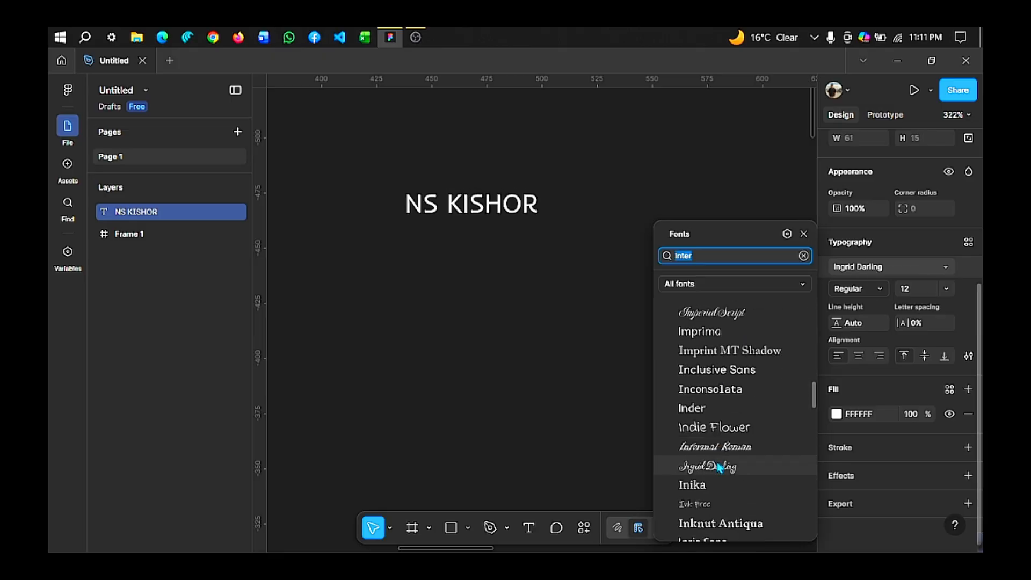
click(717, 432)
click(879, 290)
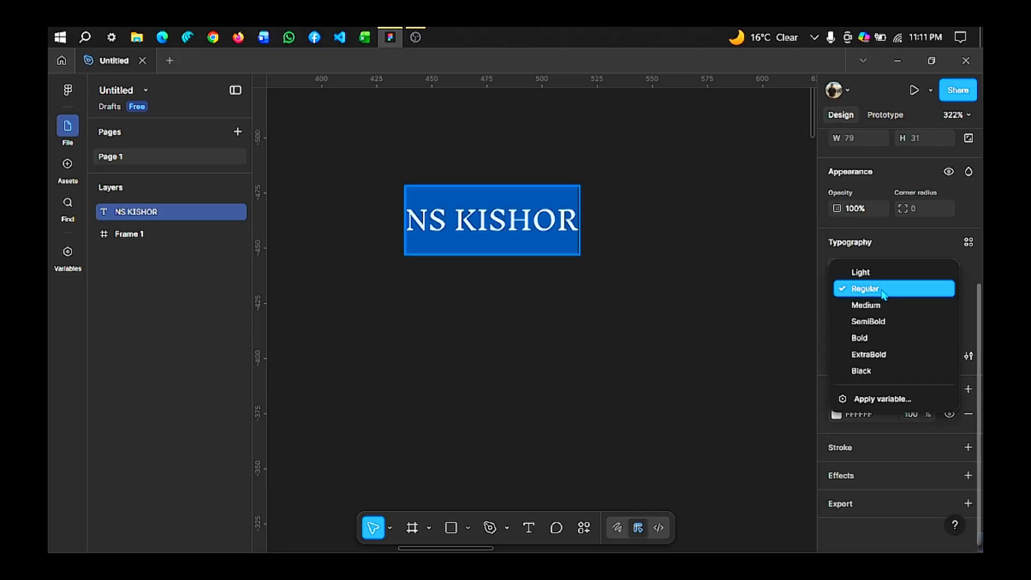
click(880, 355)
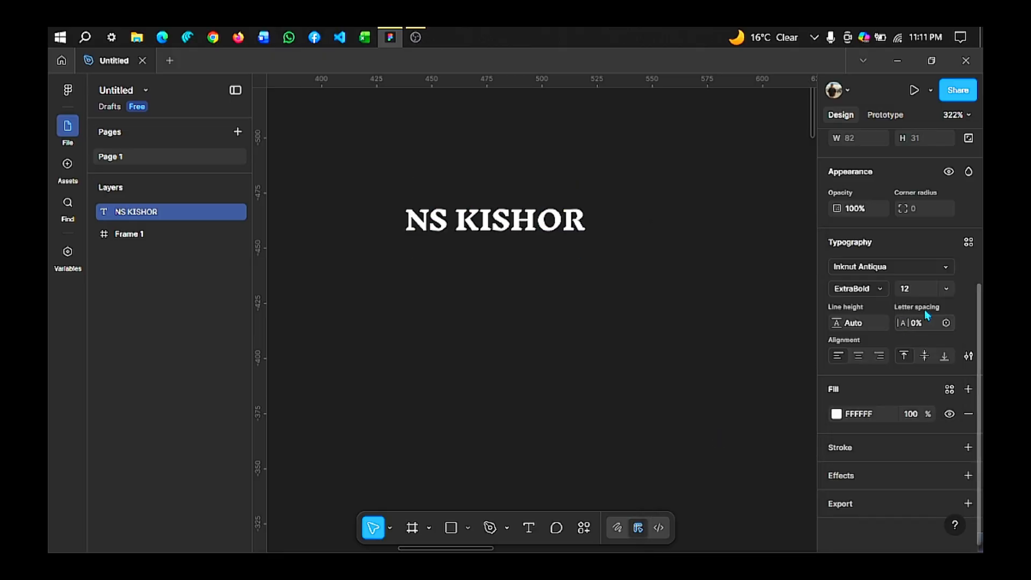
Set the name text's font size to 64
click(947, 291)
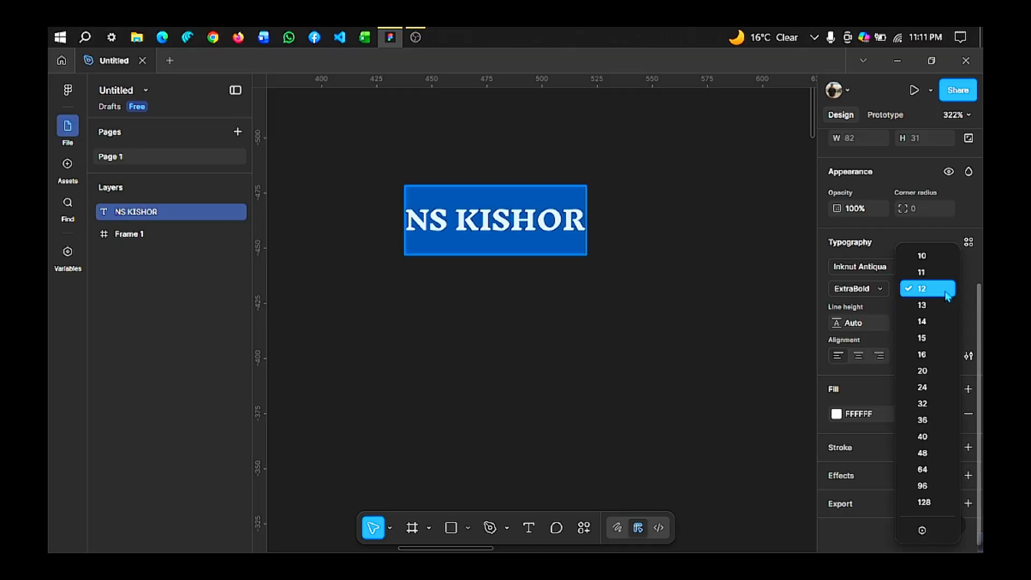
click(922, 469)
scroll(712, 326, down, 10)
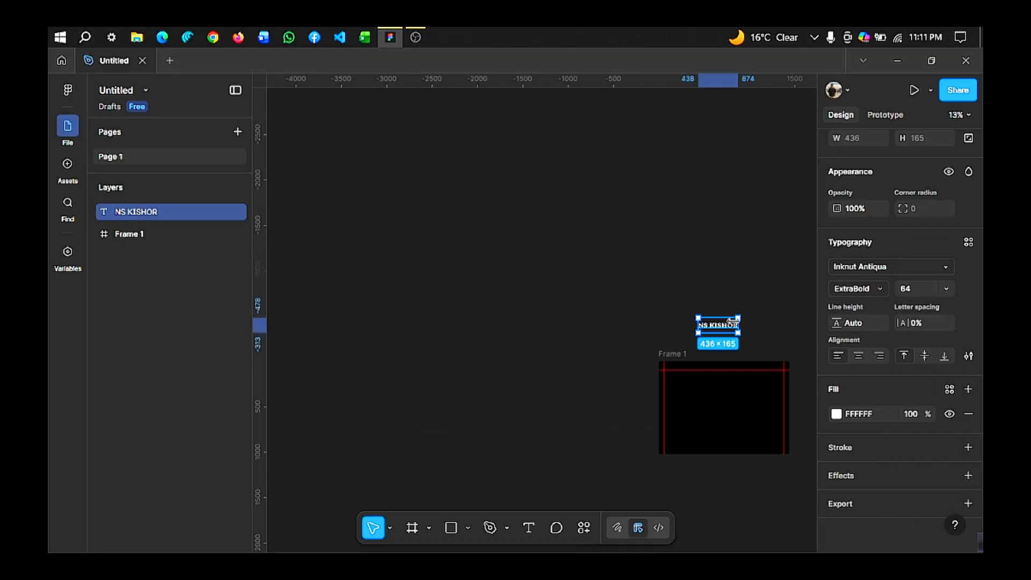
Set the name text's font size to 128 and move the text into the middle of Frame 1, centred horizontally
double_click(723, 324)
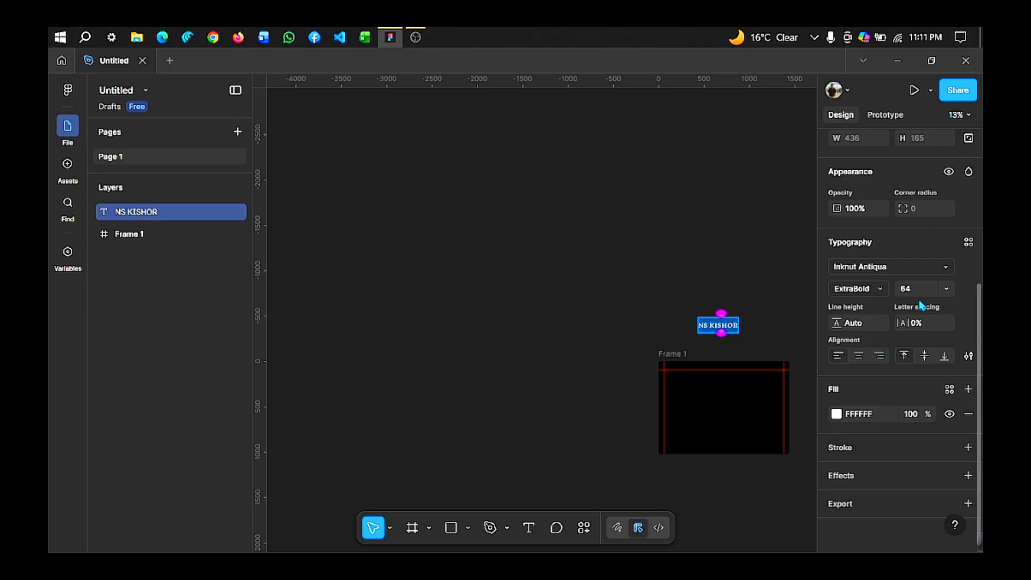
click(945, 290)
click(937, 374)
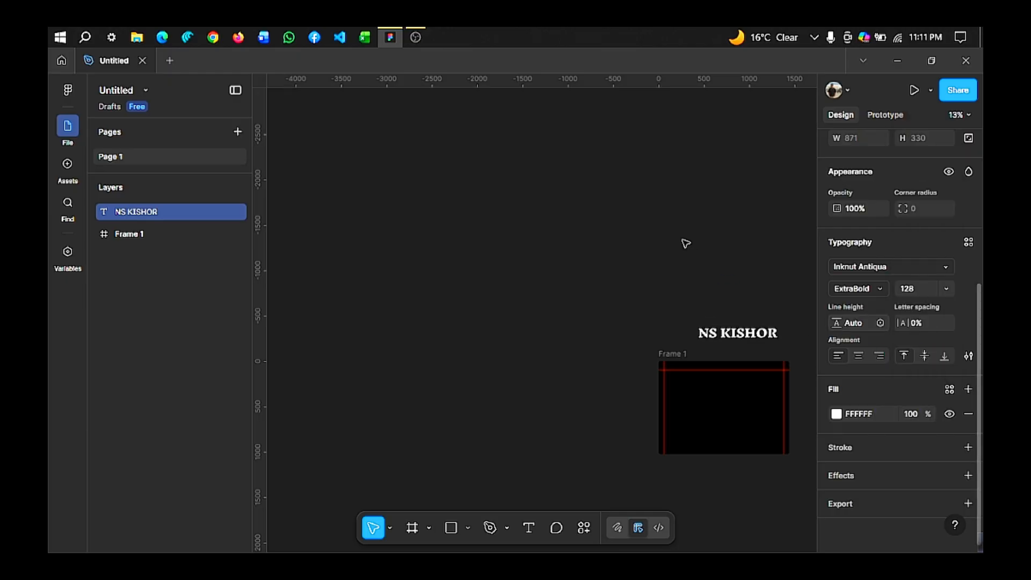
click(736, 329)
drag(736, 328, 734, 420)
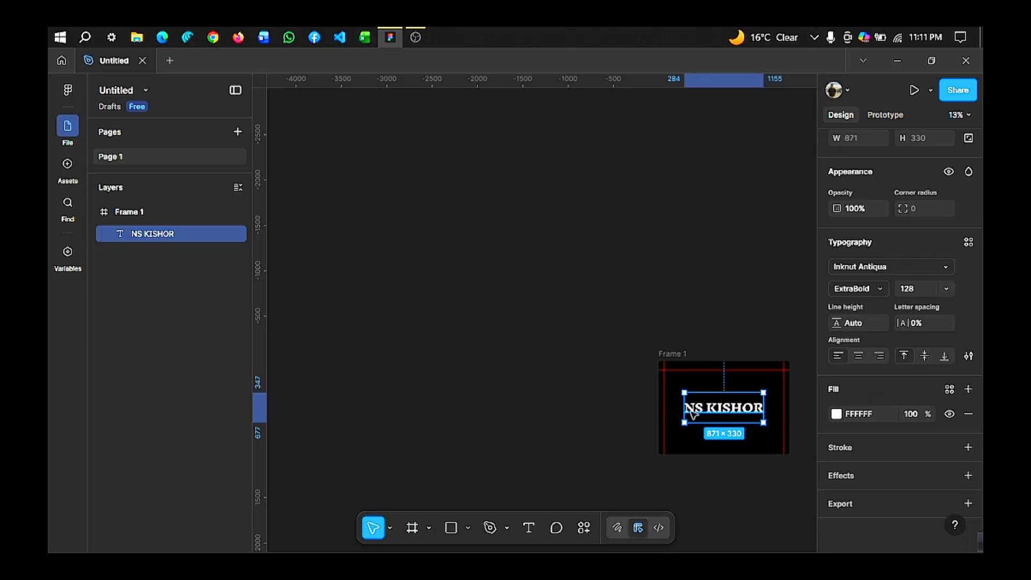
Recolor the name text to a very dark grey that barely stands out from the black frame
key(Return)
click(836, 414)
drag(675, 299, 667, 405)
drag(746, 220, 364, 216)
drag(285, 398, 285, 409)
click(692, 380)
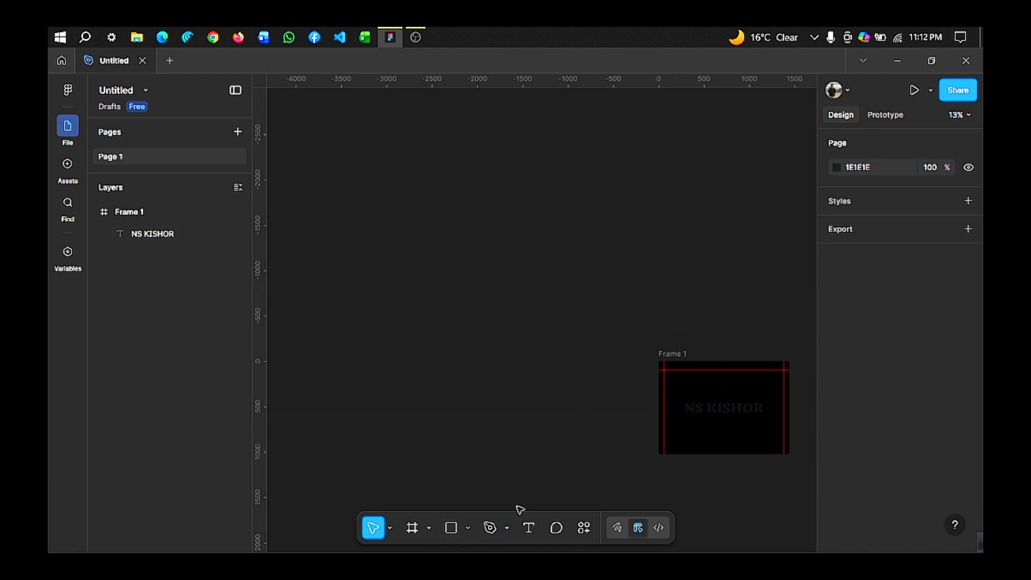
Draw an ellipse on the empty canvas, size it to 50 by 50, and place it left of Frame 1 at about X -370, Y 91
key(o)
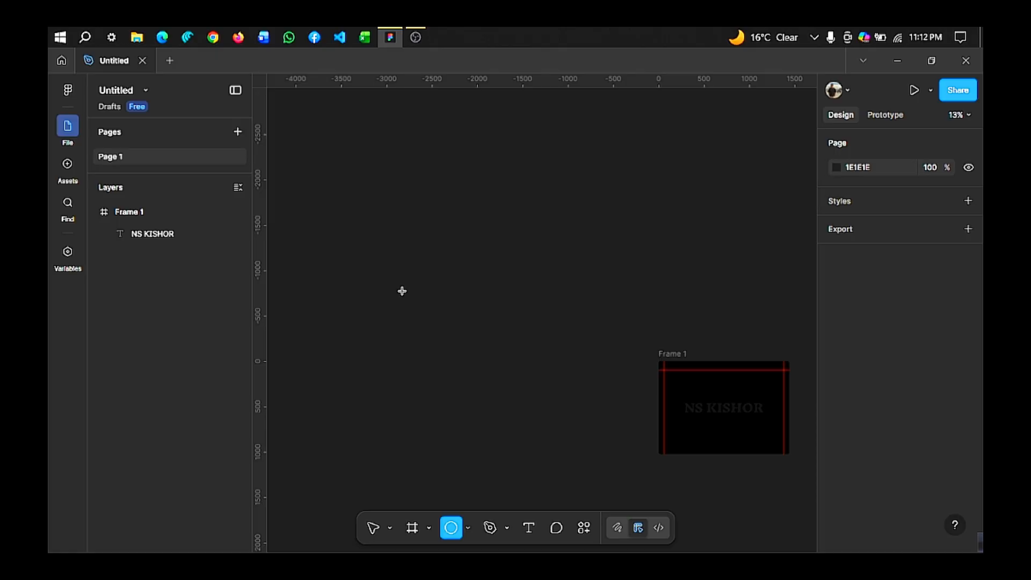
drag(385, 263, 402, 291)
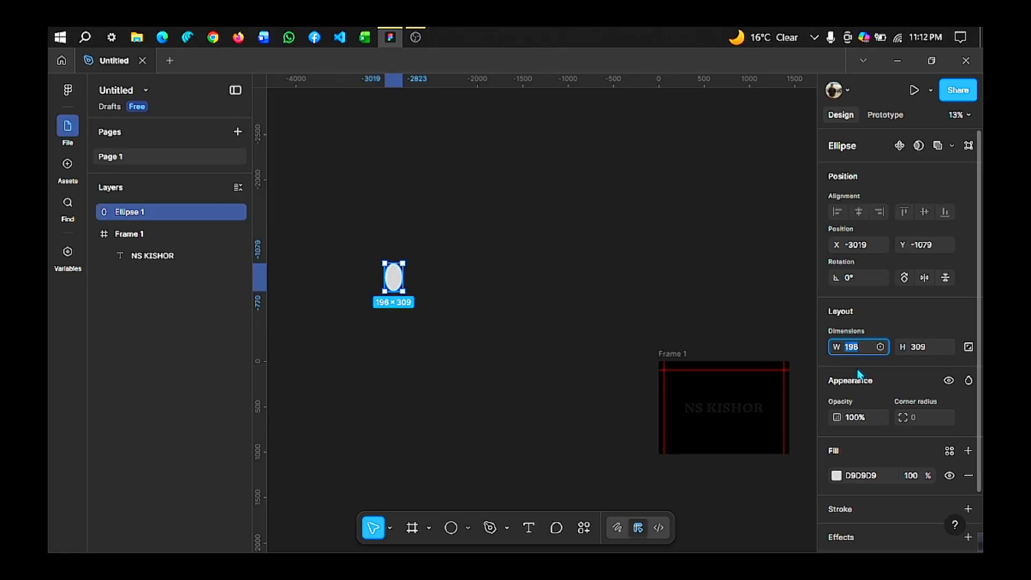
text(50)
key(Return)
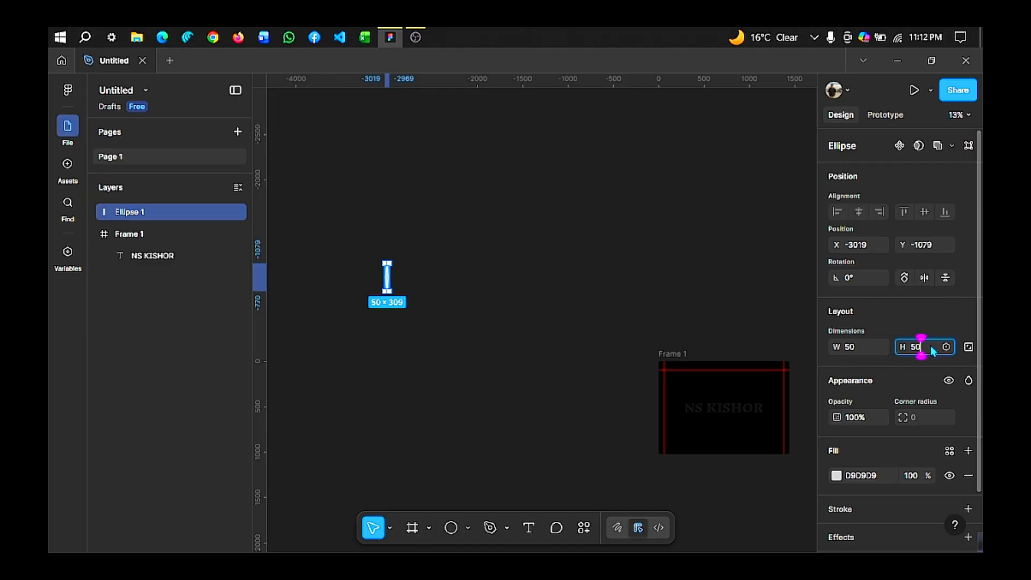
key(Return)
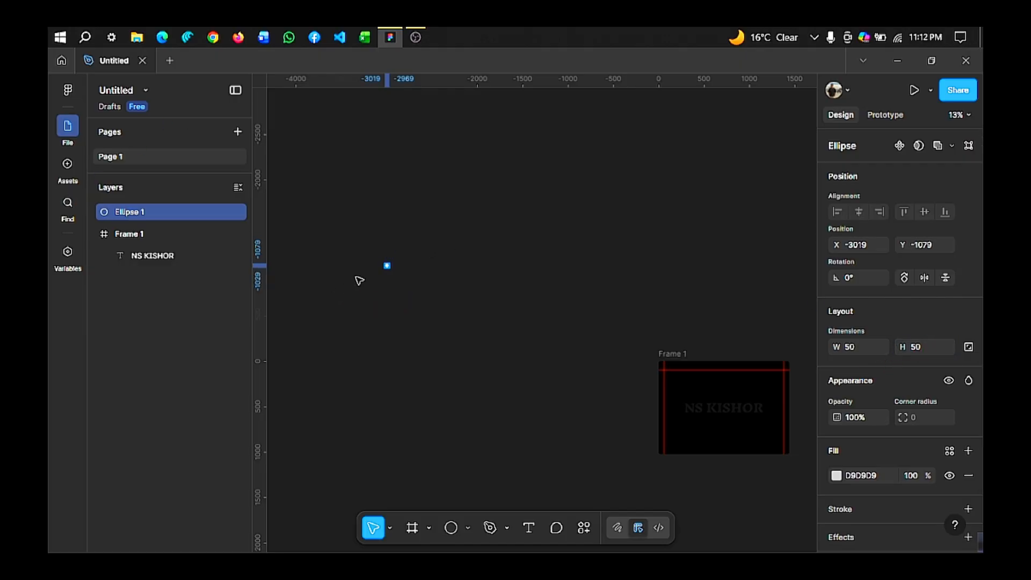
drag(387, 265, 627, 370)
Add a uniform layer blur of 50 to the circle
key(shift+2)
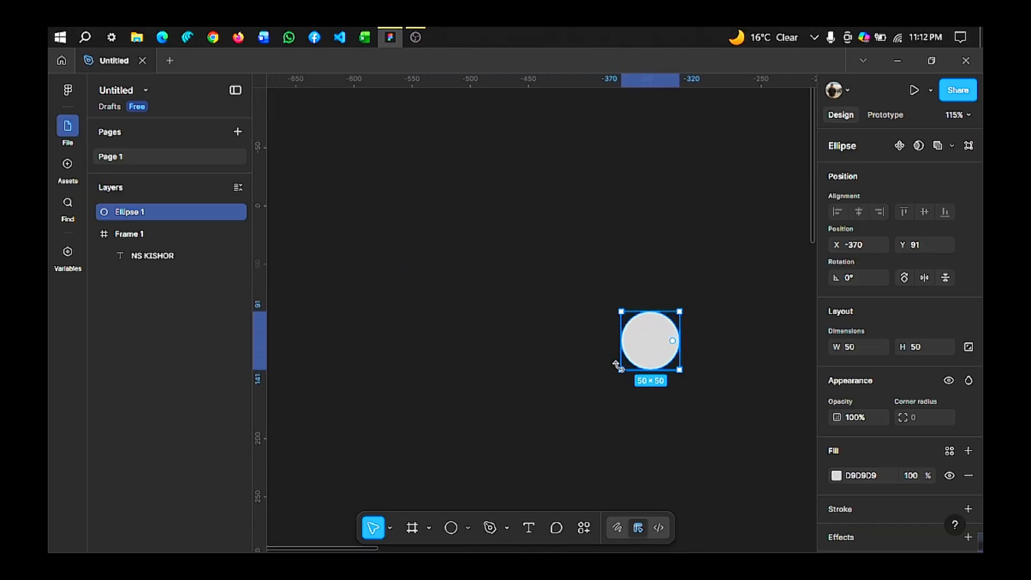
scroll(971, 473, down, 2)
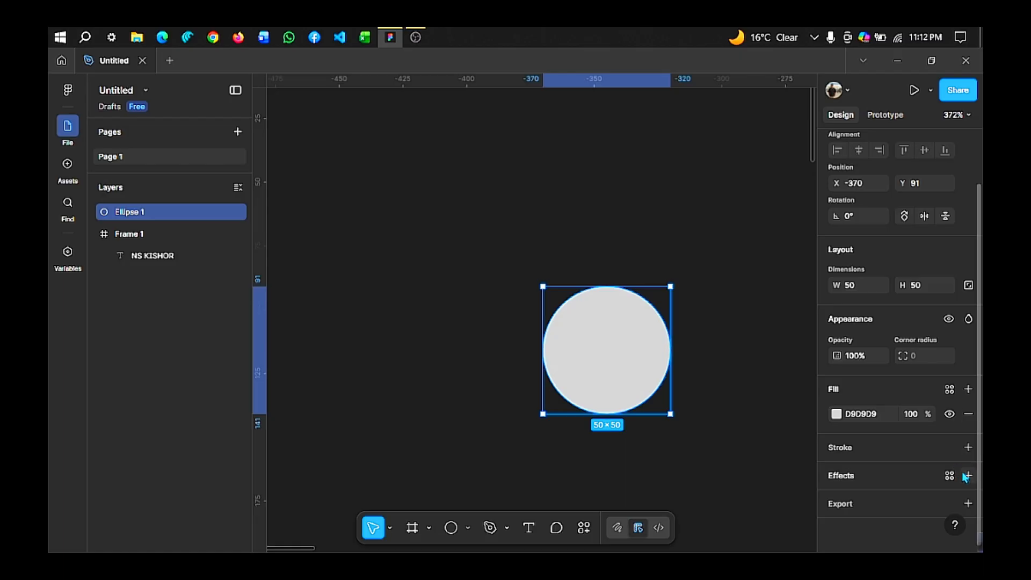
click(968, 476)
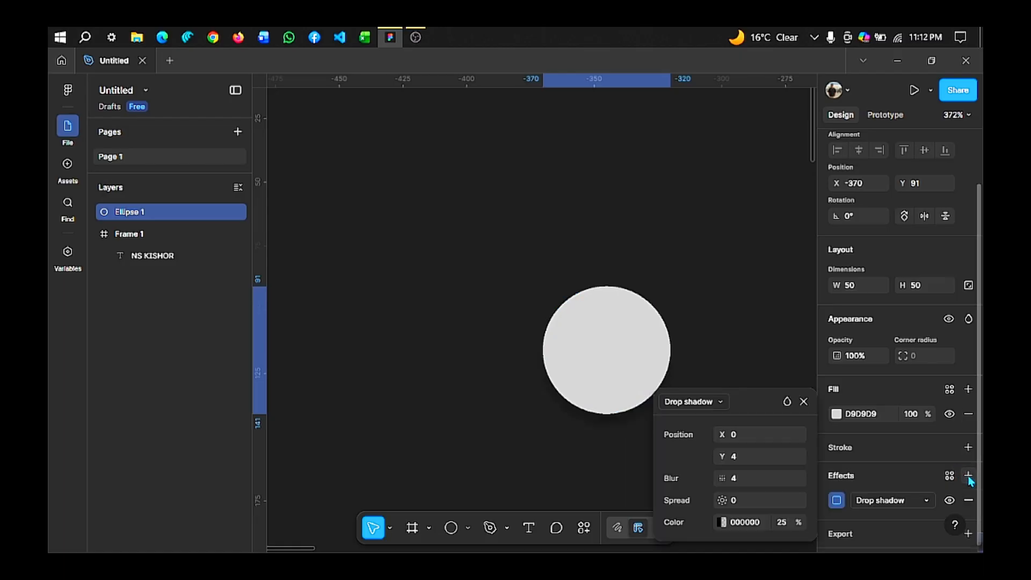
click(700, 402)
click(704, 417)
click(756, 453)
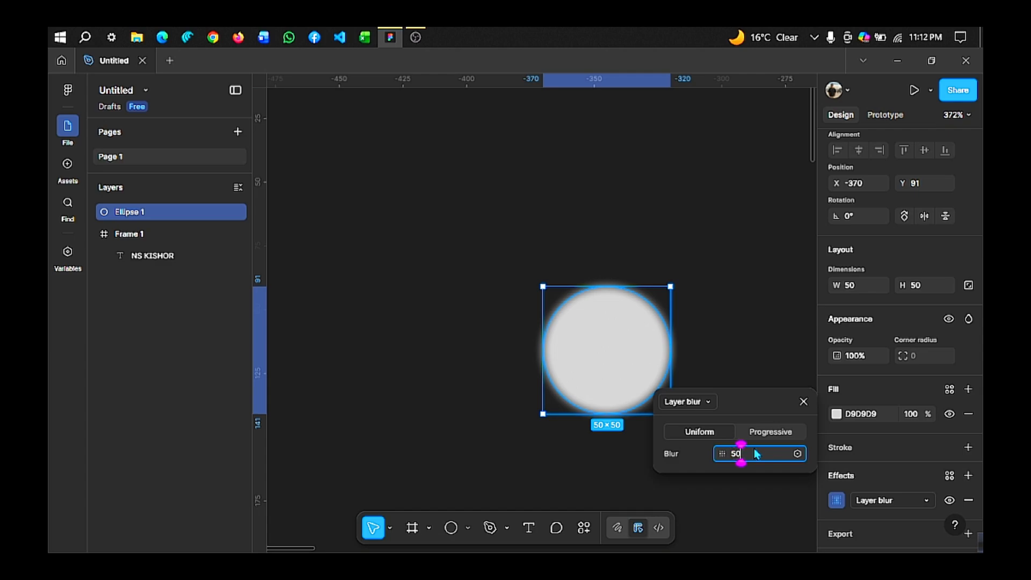
key(Return)
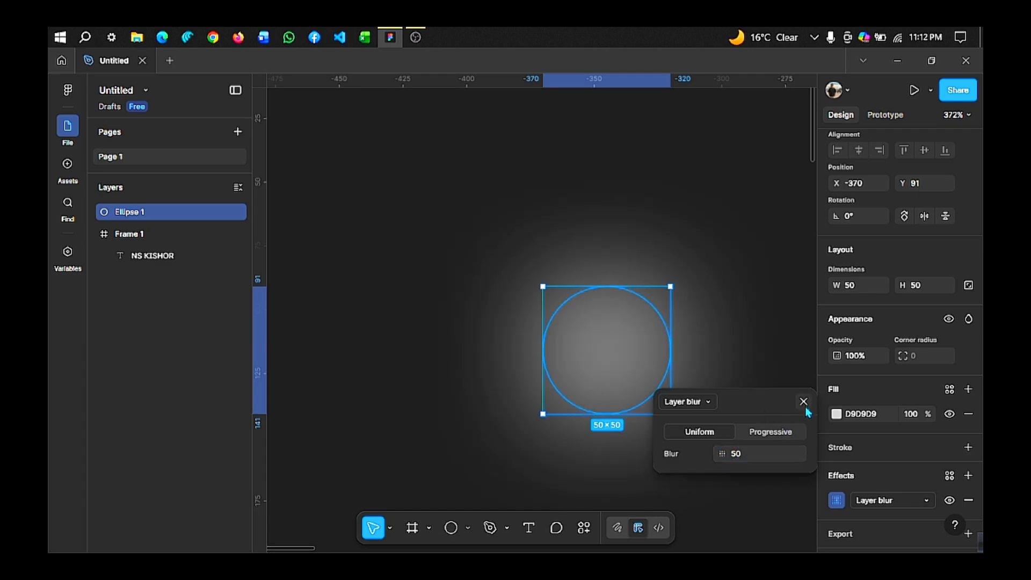
click(804, 402)
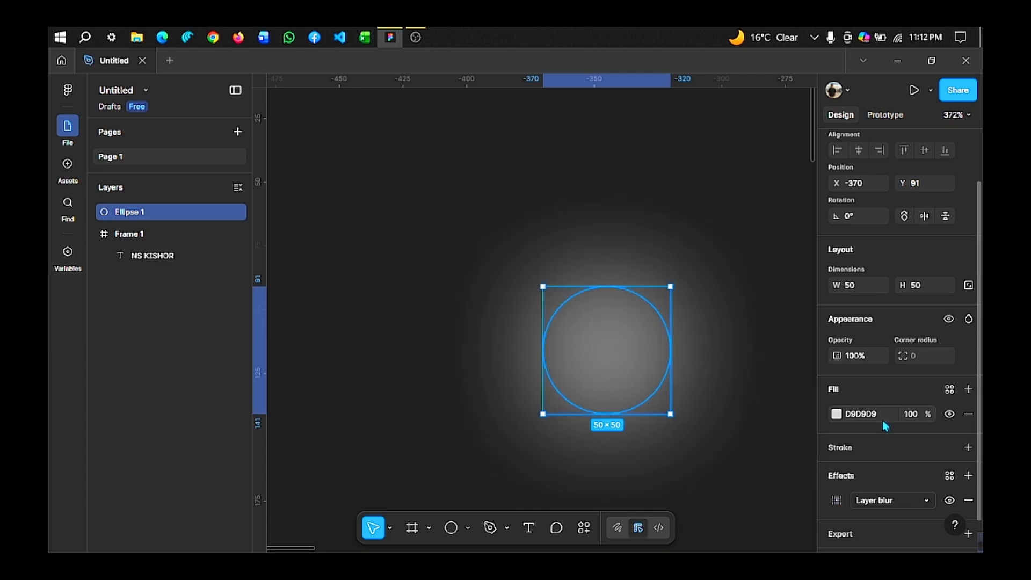
Change the blurred circle's fill to pure red, FF0000
click(837, 417)
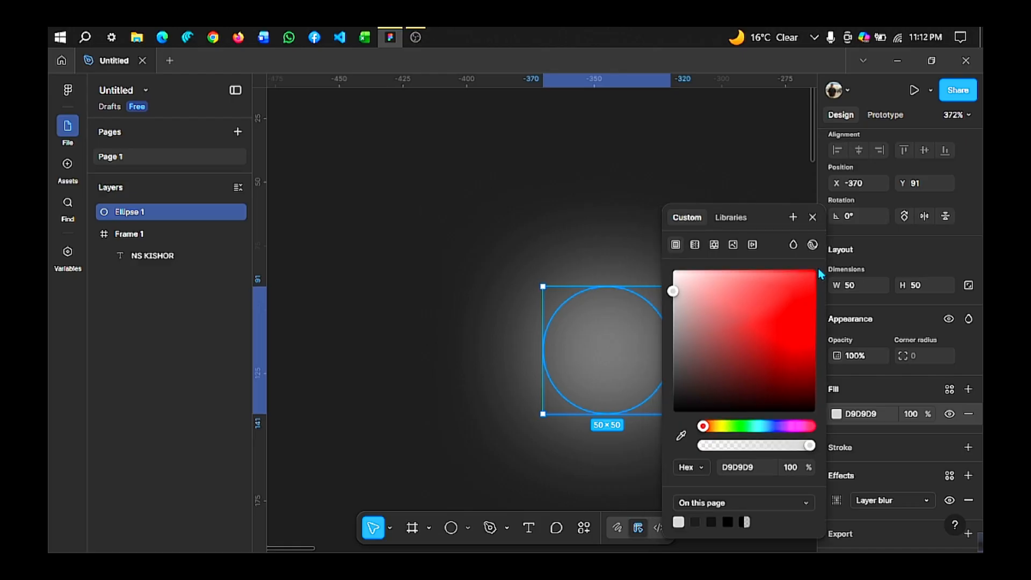
drag(816, 274, 820, 276)
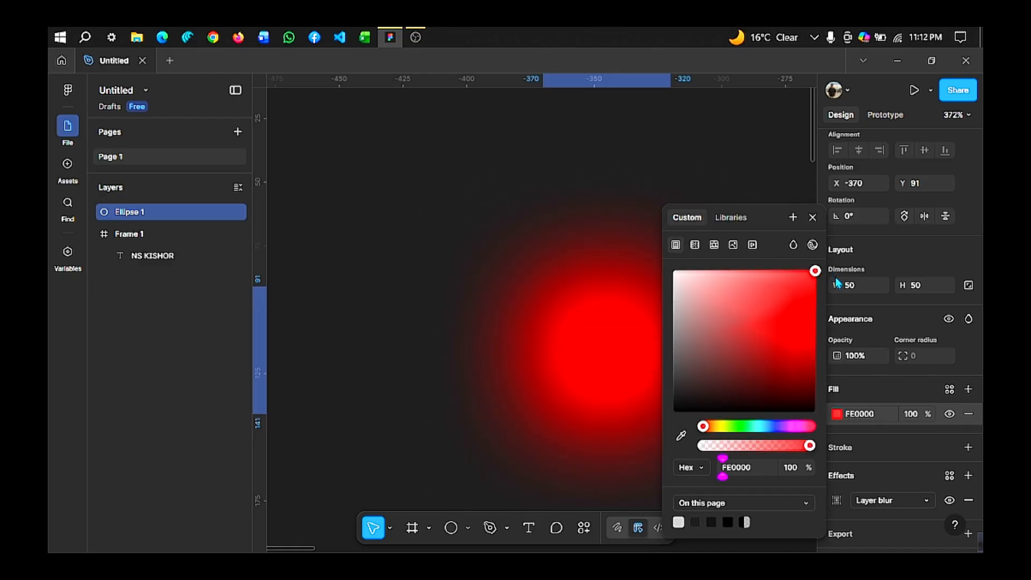
click(813, 218)
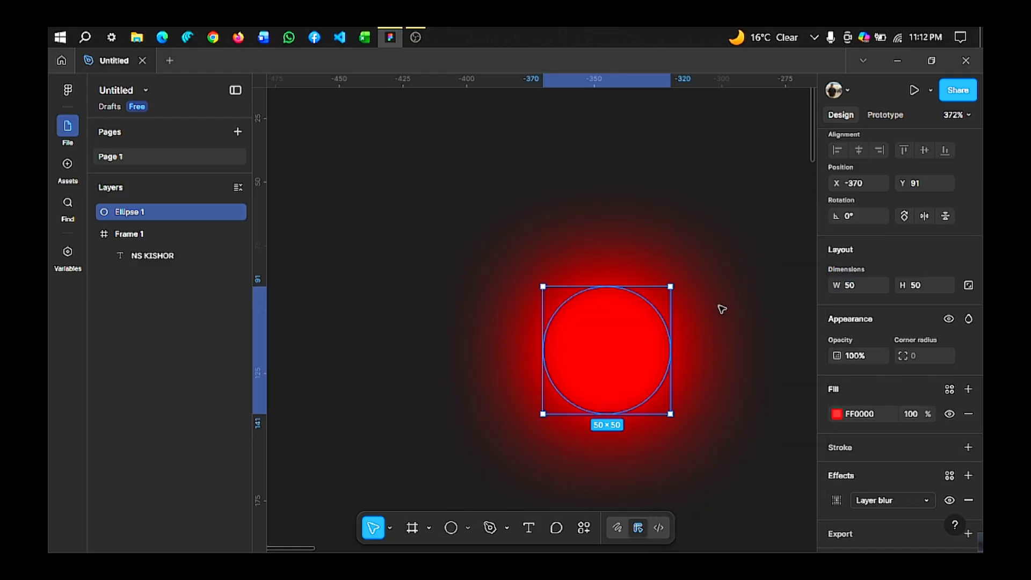
Turn the red blurred circle into a component and add a second variant to it
scroll(702, 338, down, 2)
scroll(926, 349, up, 2)
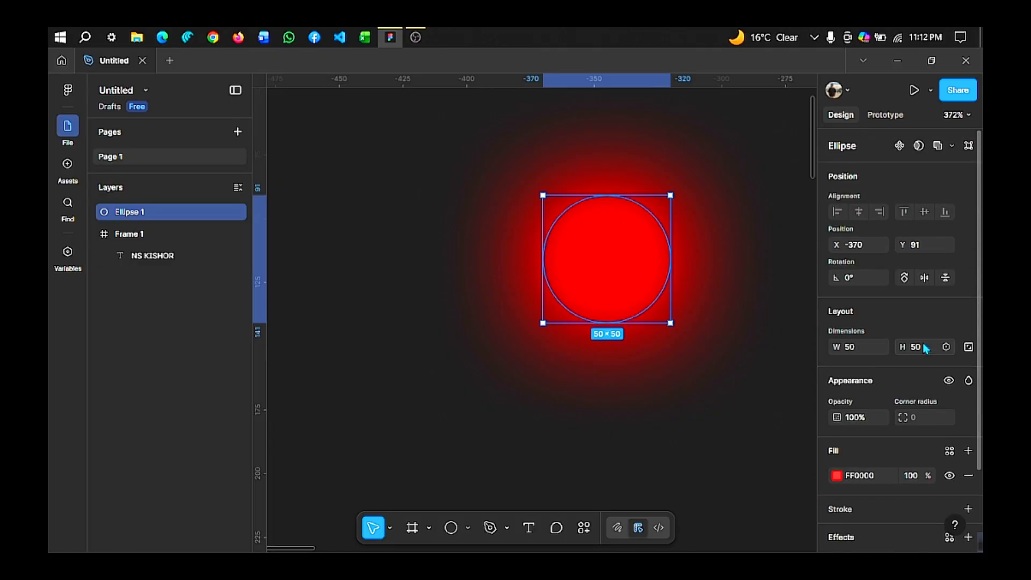
click(900, 147)
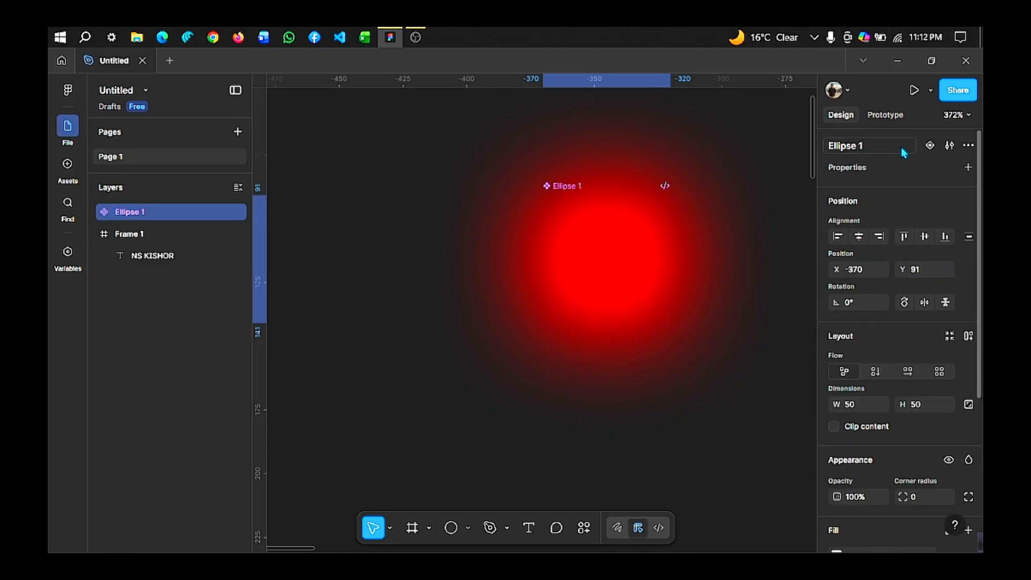
click(931, 146)
Delete the ellipse inside Variant2 to leave that variant empty
scroll(618, 438, down, 3)
click(616, 361)
click(616, 361)
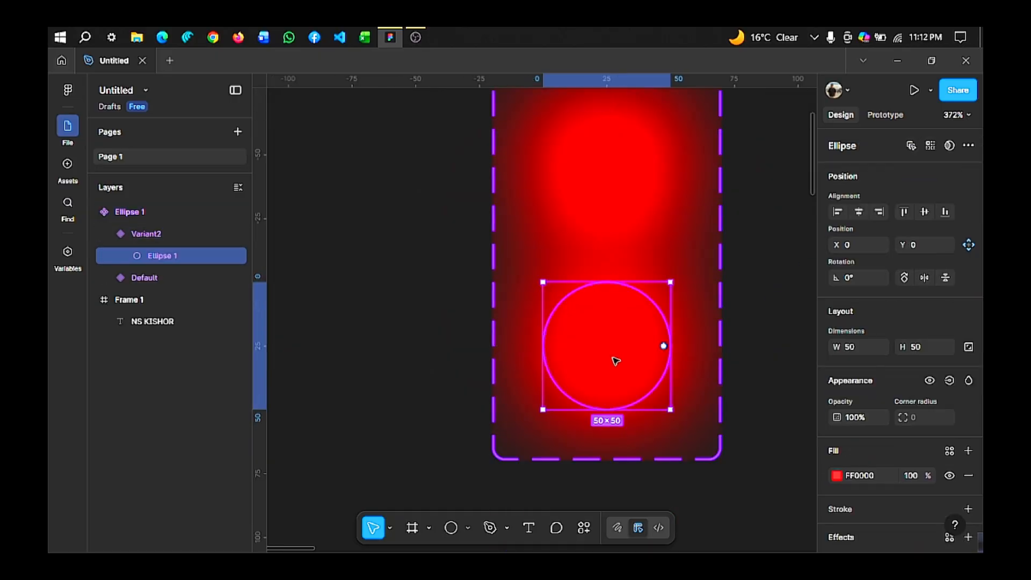
key(Delete)
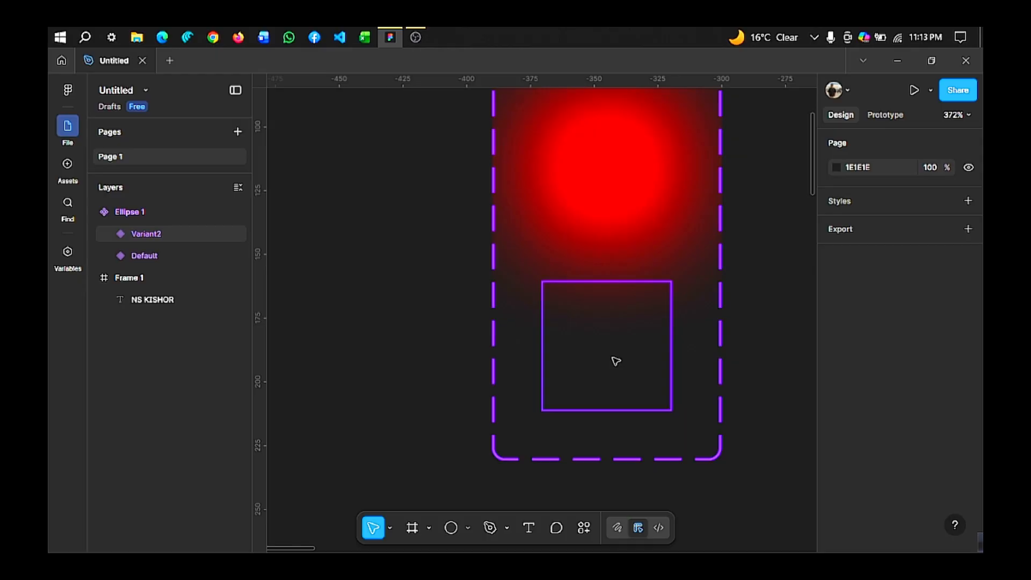
Create a prototype connection from the empty Variant2 to the Default variant of the circle component
scroll(616, 361, up, 4)
scroll(725, 255, down, 1)
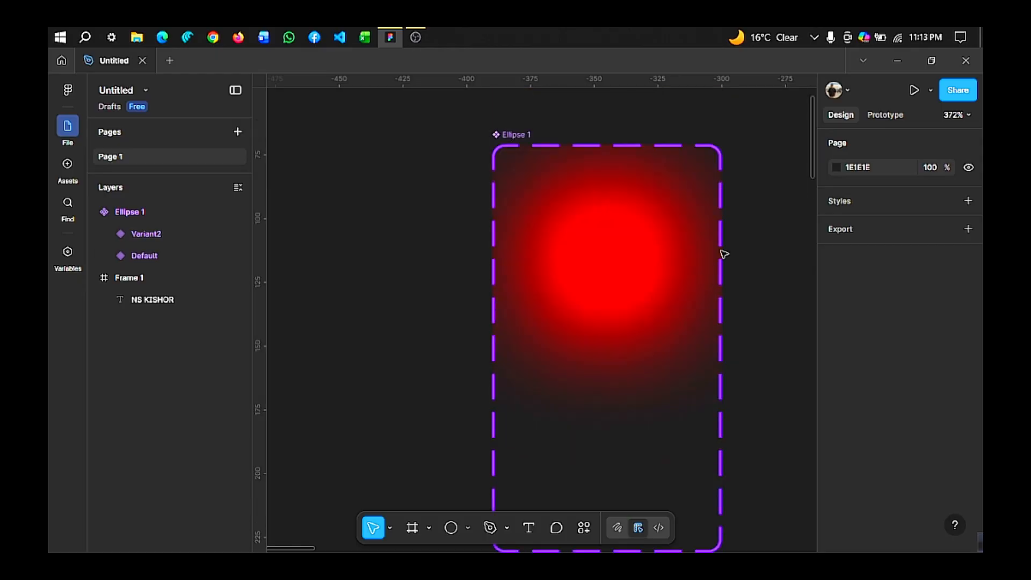
click(884, 115)
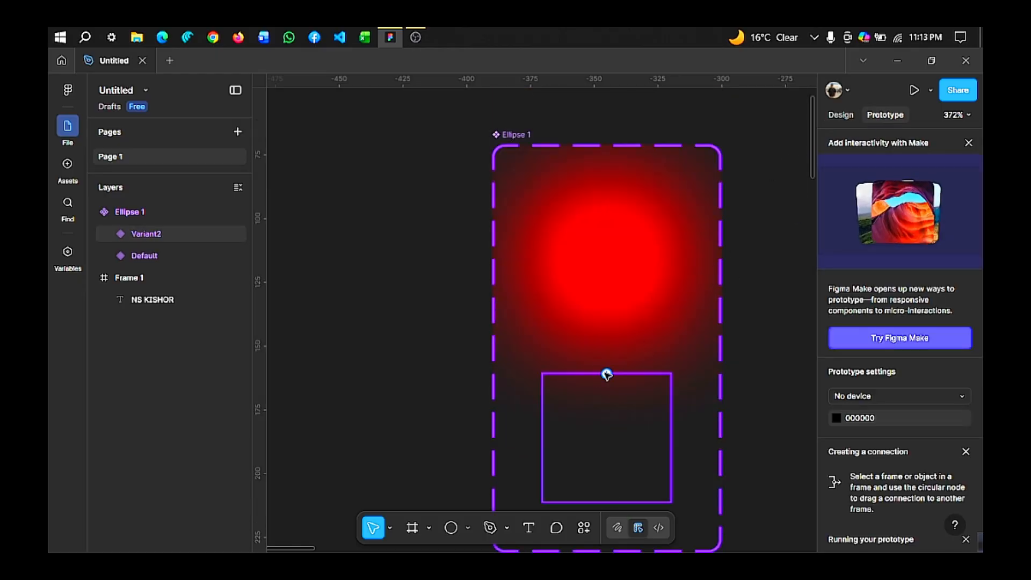
click(604, 371)
drag(607, 374, 608, 312)
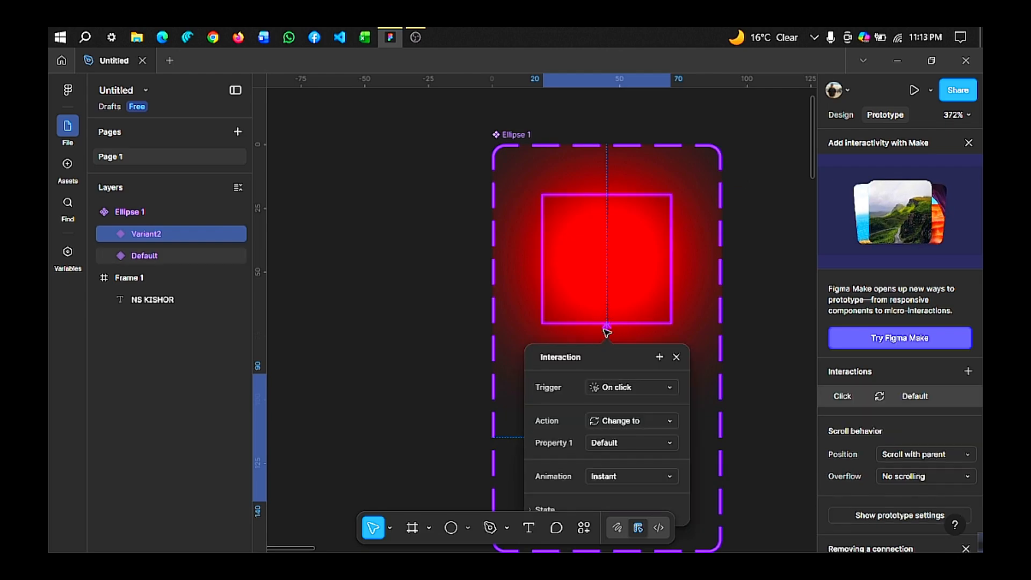
Set the trigger of the Variant2 interaction to While hovering
click(632, 389)
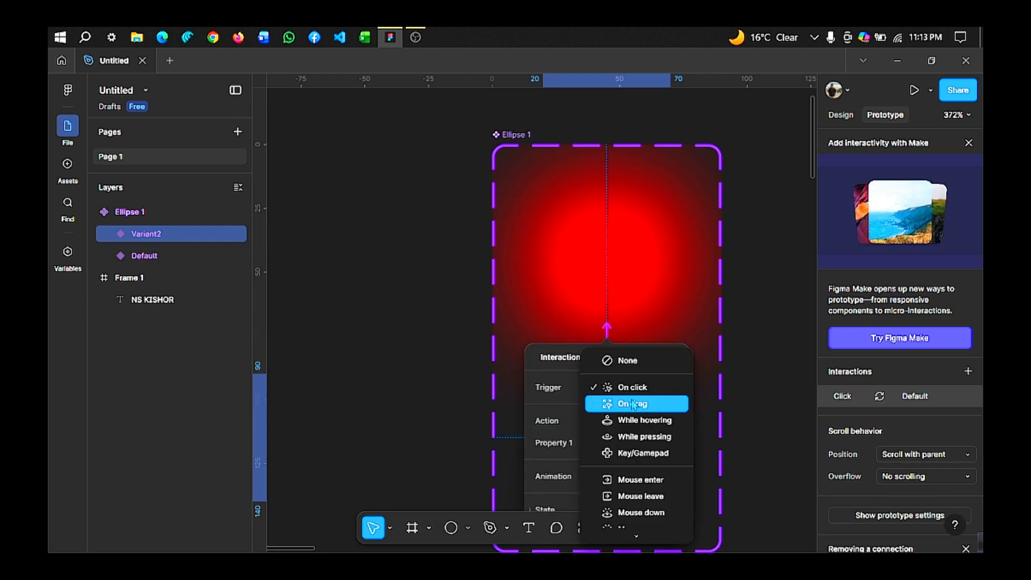
click(635, 404)
click(633, 389)
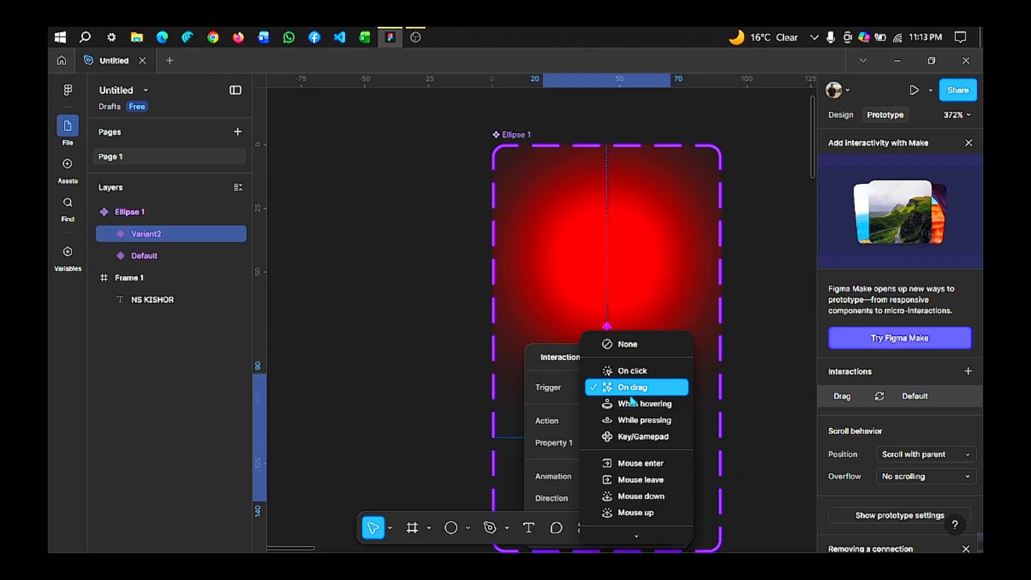
click(635, 404)
scroll(652, 410, down, 3)
click(666, 297)
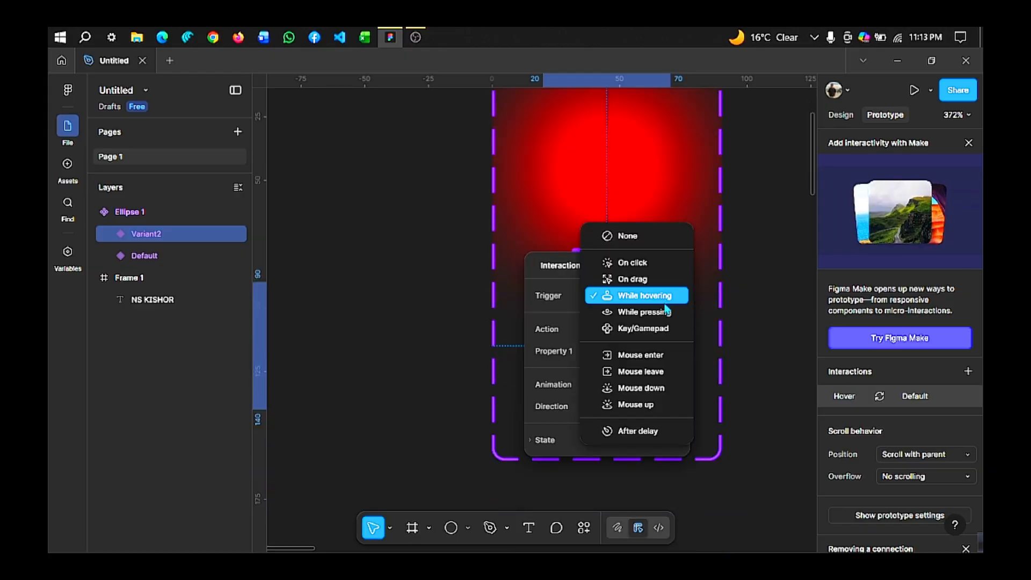
click(665, 304)
Set the interaction's animation to Smart animate with an Ease in curve and a duration of 800 ms
click(660, 392)
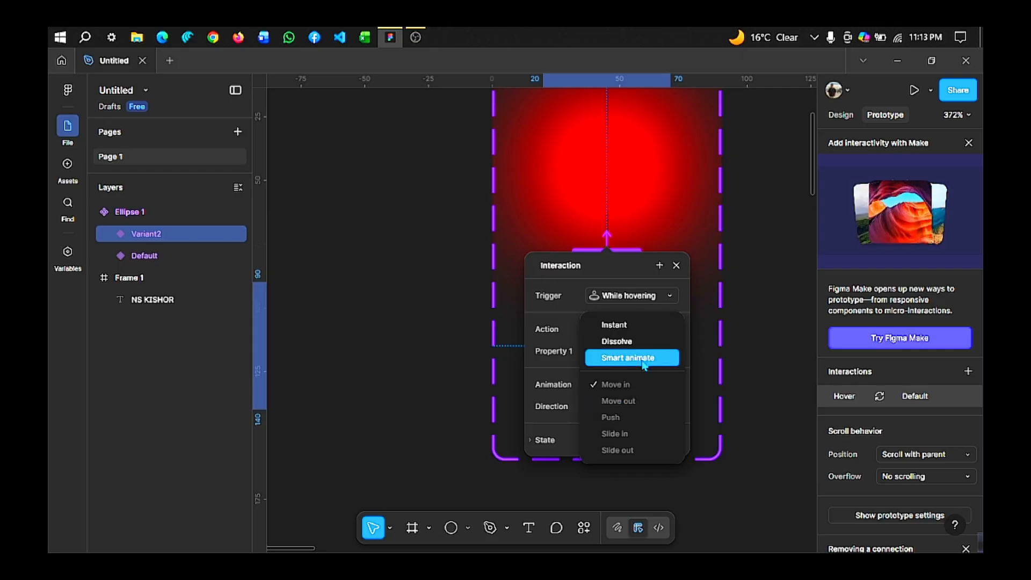
click(644, 359)
click(651, 406)
click(650, 390)
scroll(609, 381, down, 2)
click(612, 383)
text(700)
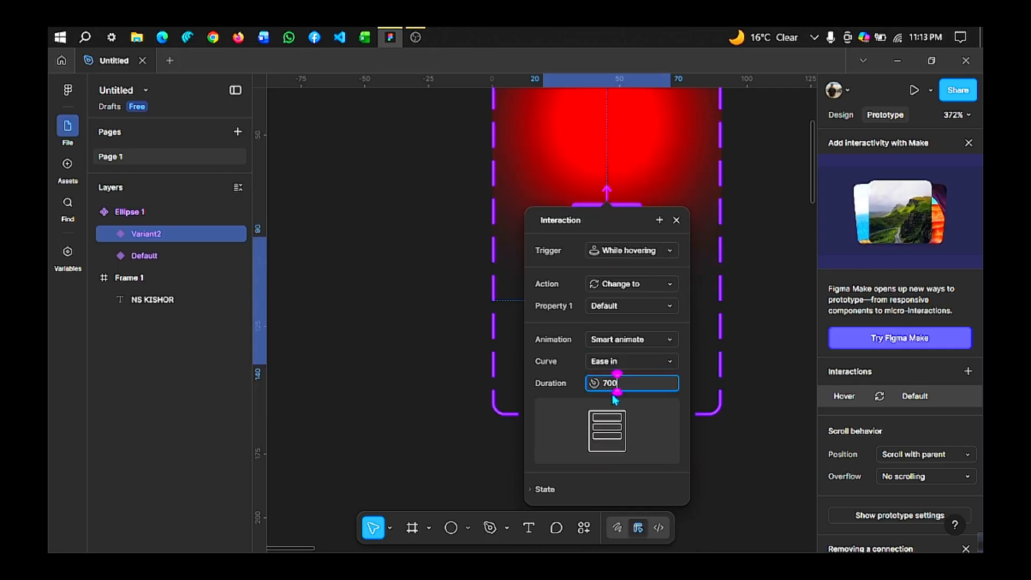
key(BackSpace)
text(800)
key(Return)
click(675, 221)
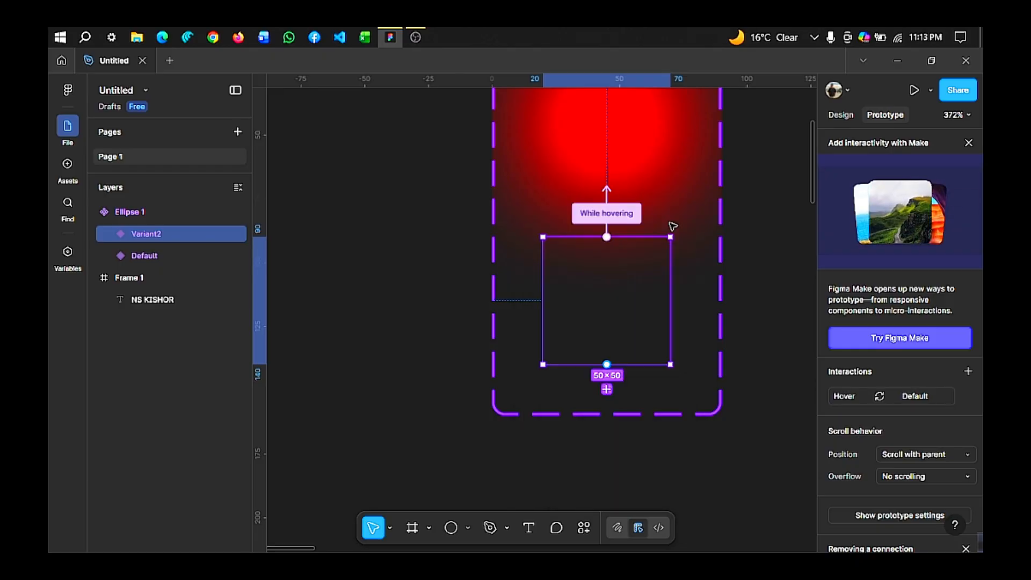
Place a copy of the empty Variant2 as an instance in Frame 1, at the start of the dark name text
scroll(699, 230, down, 5)
scroll(724, 237, down, 5)
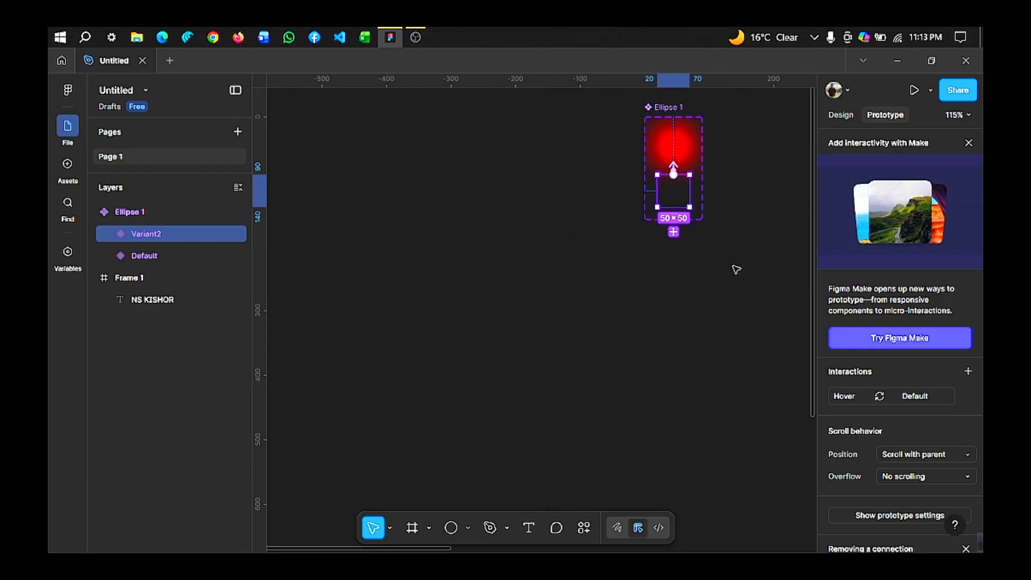
drag(566, 549, 753, 550)
click(845, 119)
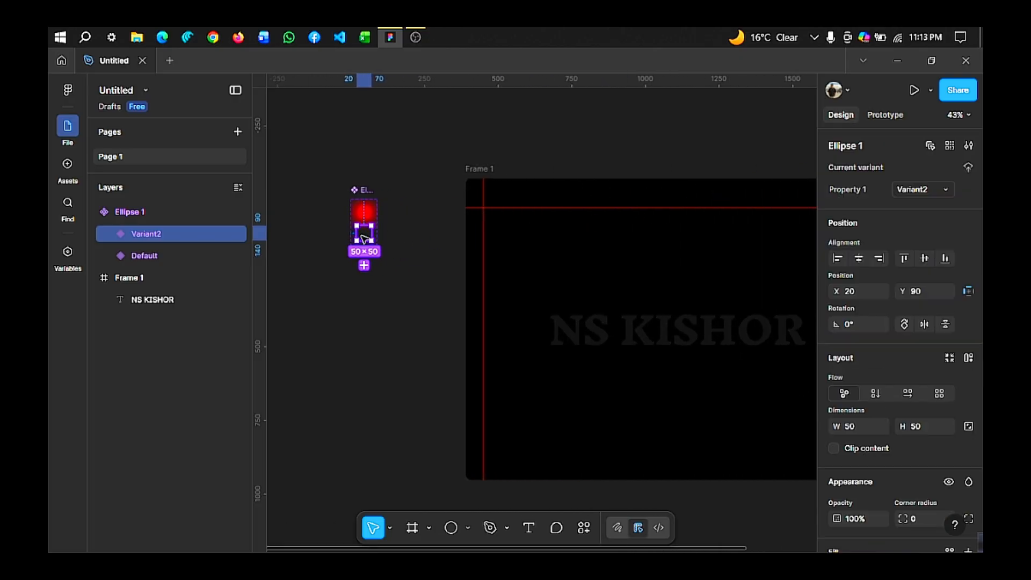
drag(429, 256, 586, 326)
Duplicate the instance repeatedly side by side to form a gapless row of 18 across the name text
scroll(557, 316, up, 2)
scroll(557, 316, down, 2)
scroll(557, 312, up, 3)
key(ctrl+d)
key(ctrl+d)
key(ctrl+d)
key(ctrl+d)
key(ctrl+d)
key(ctrl+d)
key(ctrl+d)
key(ctrl+d)
key(ctrl+d)
scroll(619, 342, down, 3)
scroll(621, 332, down, 3)
key(ctrl+d)
key(ctrl+d)
key(ctrl+d)
key(ctrl+d)
key(ctrl+d)
key(ctrl+d)
key(ctrl+d)
scroll(169, 450, down, 4)
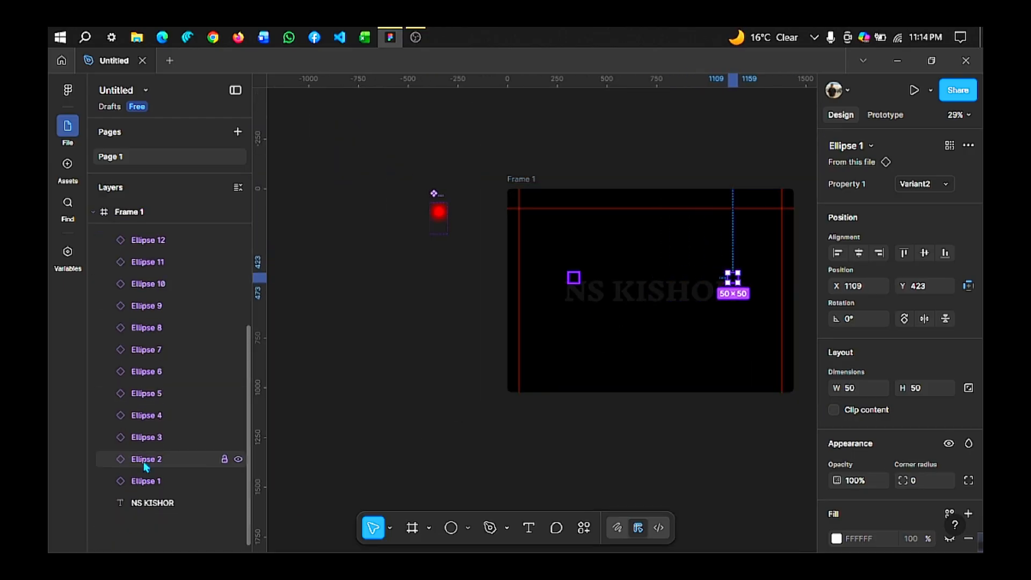
Select the whole row of instances and duplicate it downward to make three stacked rows covering the name text
drag(547, 247, 750, 296)
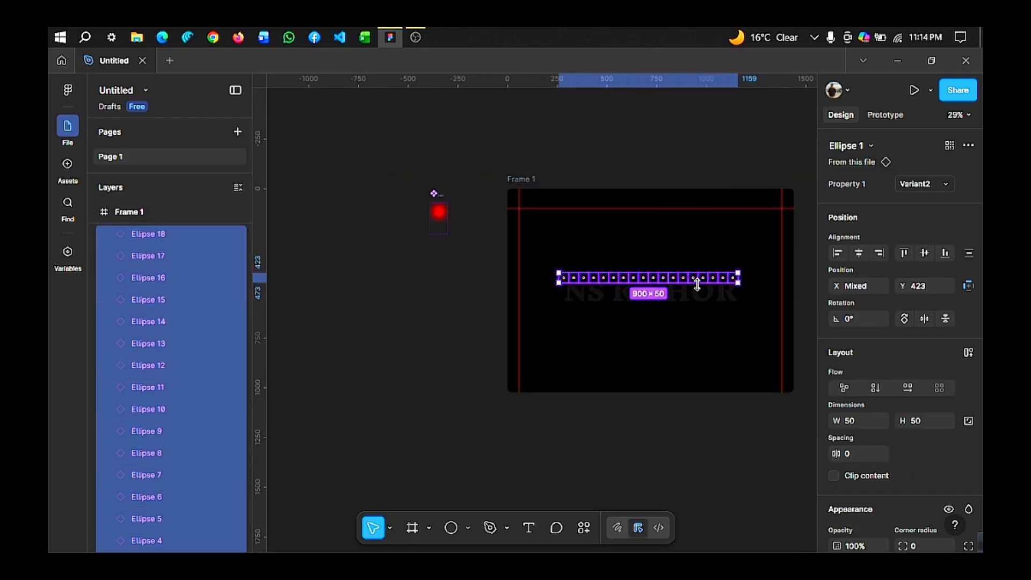
scroll(669, 283, up, 1)
scroll(652, 317, up, 3)
drag(655, 333, 654, 386)
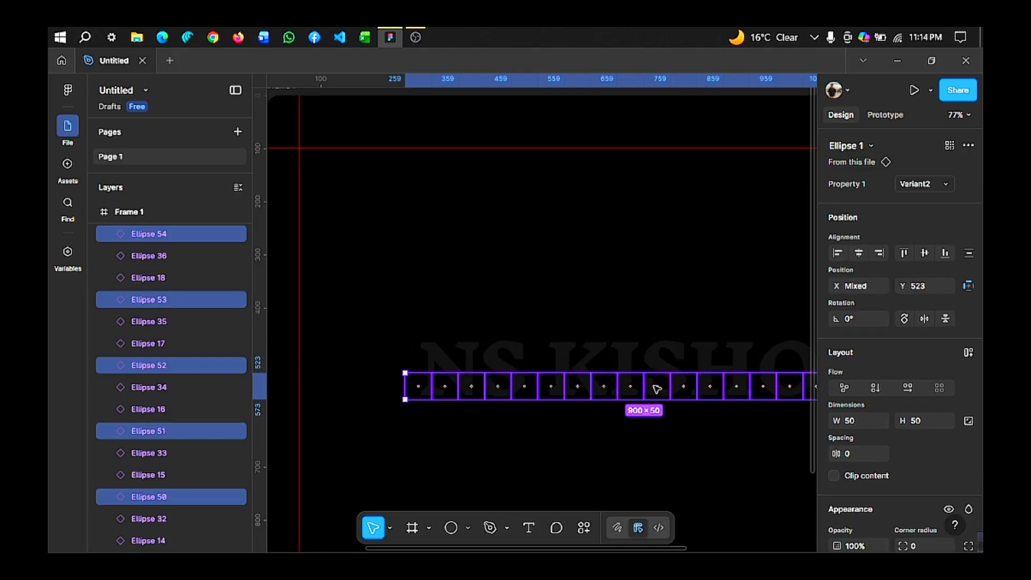
Duplicate the locked name text layer and unlock the upper copy
scroll(656, 390, down, 4)
scroll(151, 478, down, 15)
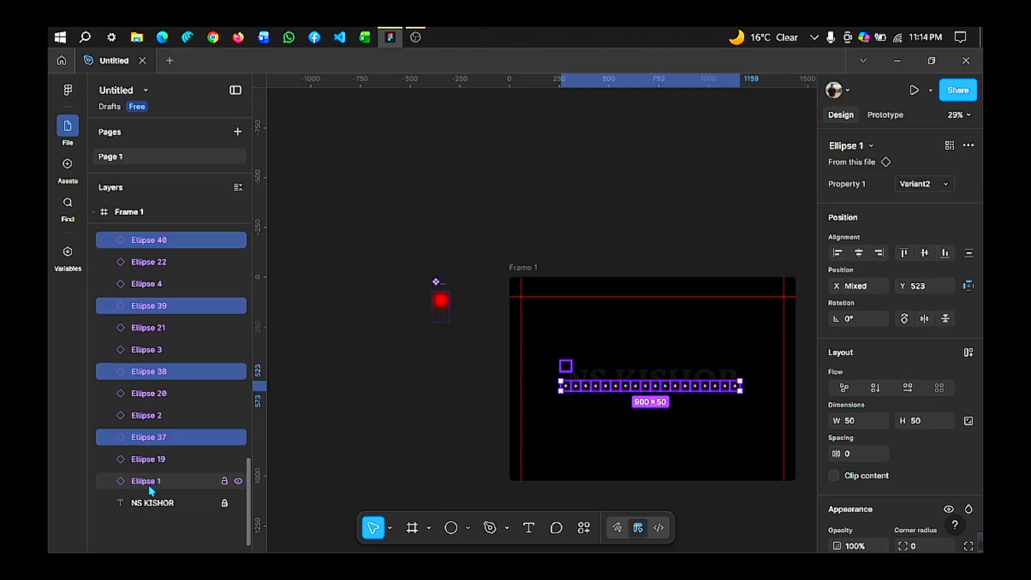
click(153, 503)
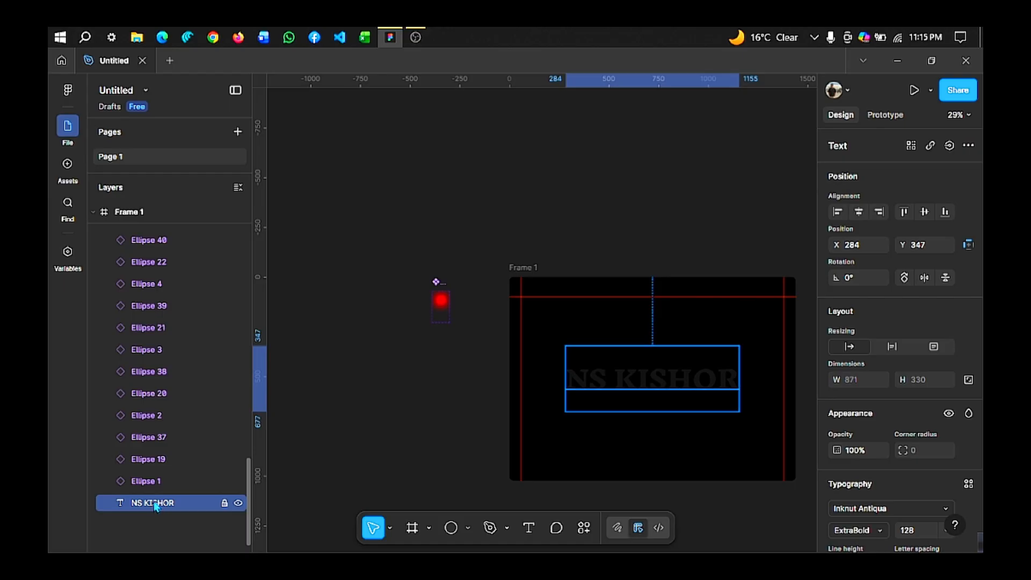
key(ctrl+d)
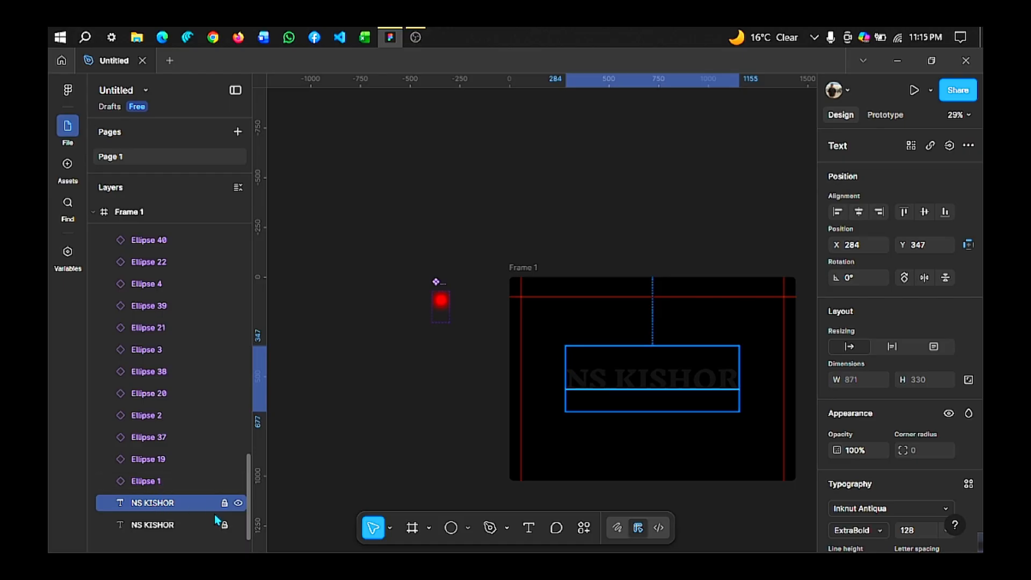
click(224, 504)
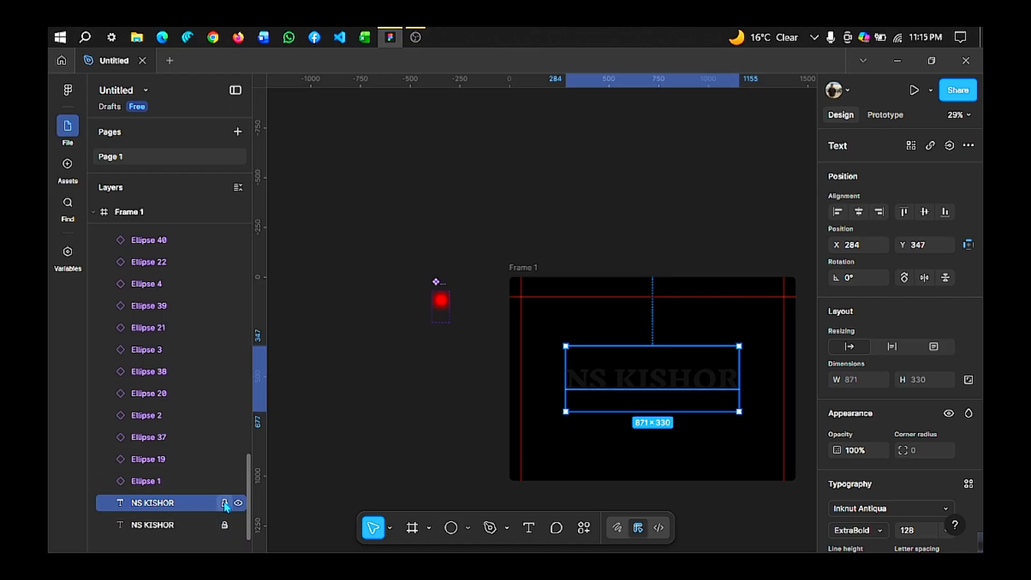
click(545, 441)
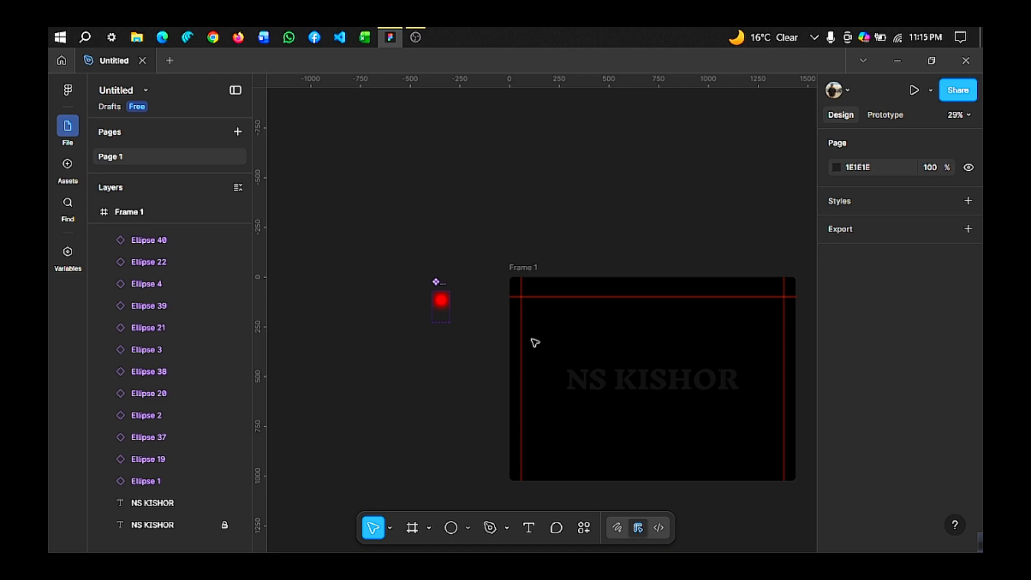
Select all the circle instances together with the unlocked name text copy and apply Use as mask
drag(545, 321, 746, 419)
click(968, 145)
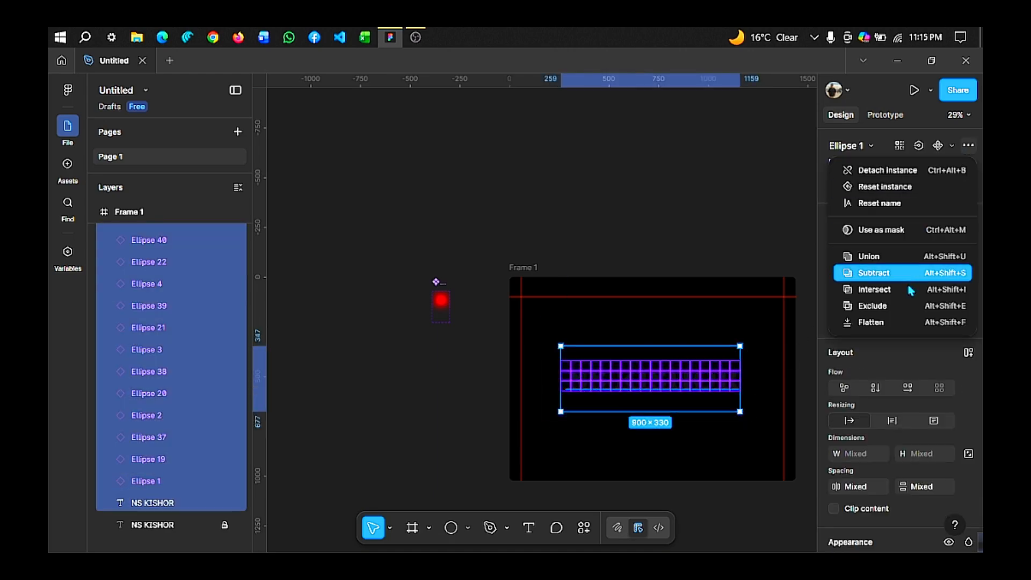
click(896, 238)
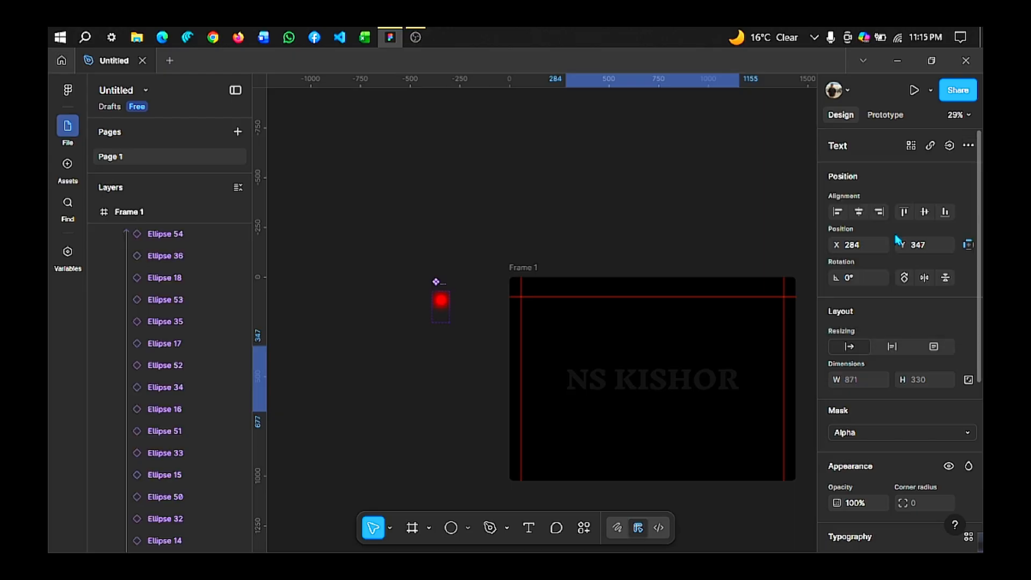
Select Frame 1 and present it as a prototype to test the hover effect
click(642, 256)
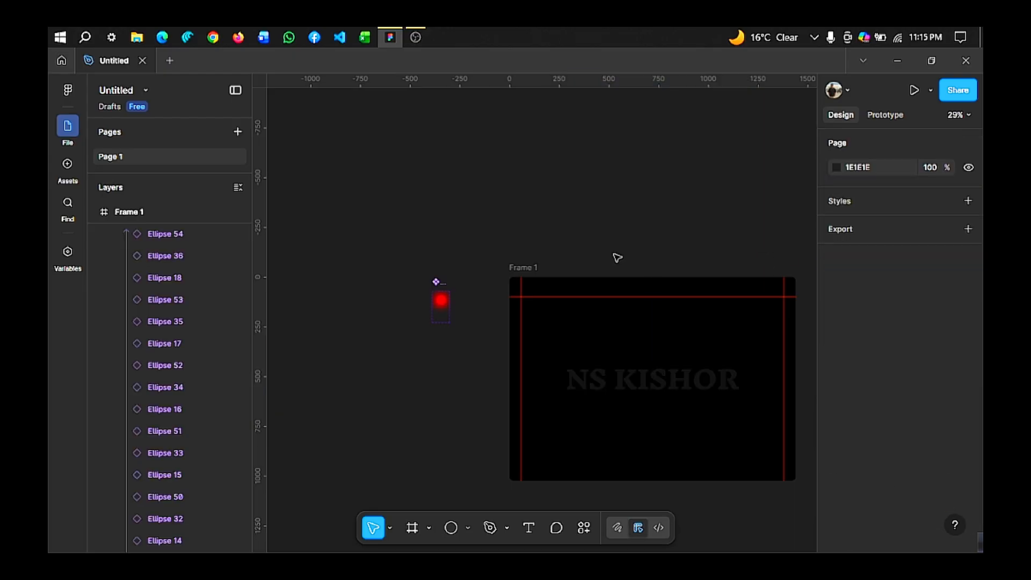
click(537, 268)
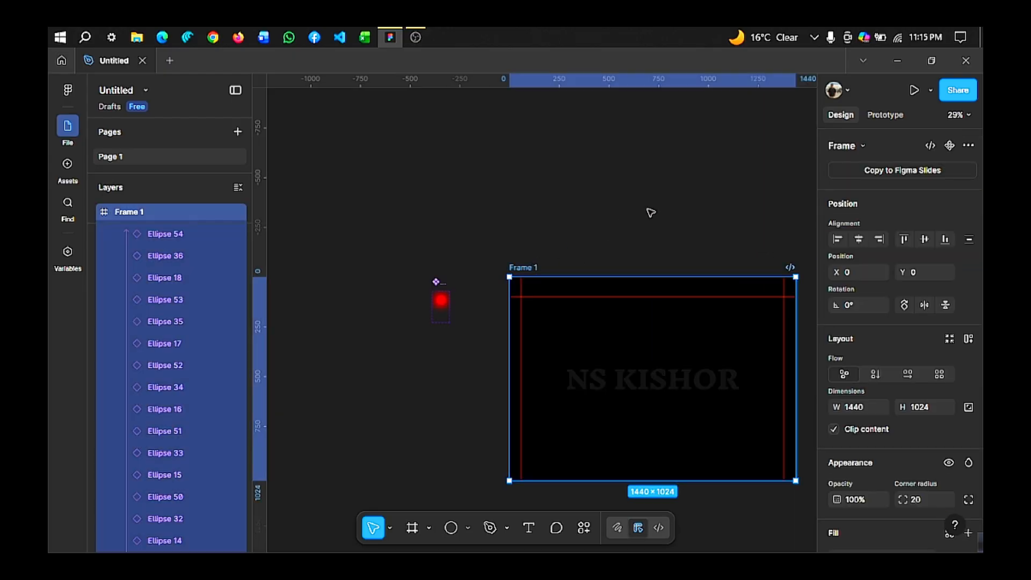
click(914, 92)
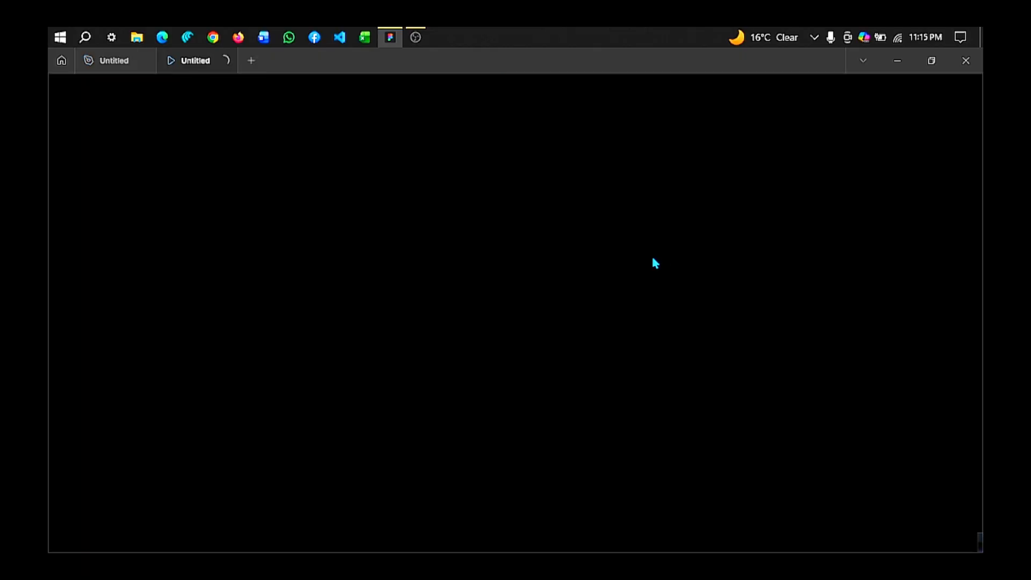